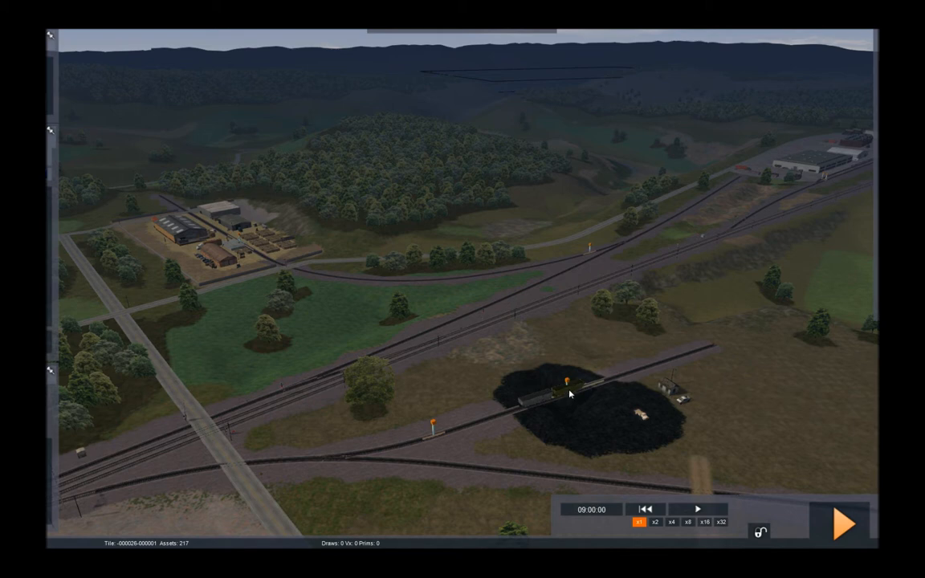
Step: Survey the route around the coal loader, rail junctions and station town, ending above the track through the lumber yard
right_drag(586, 350, 713, 321)
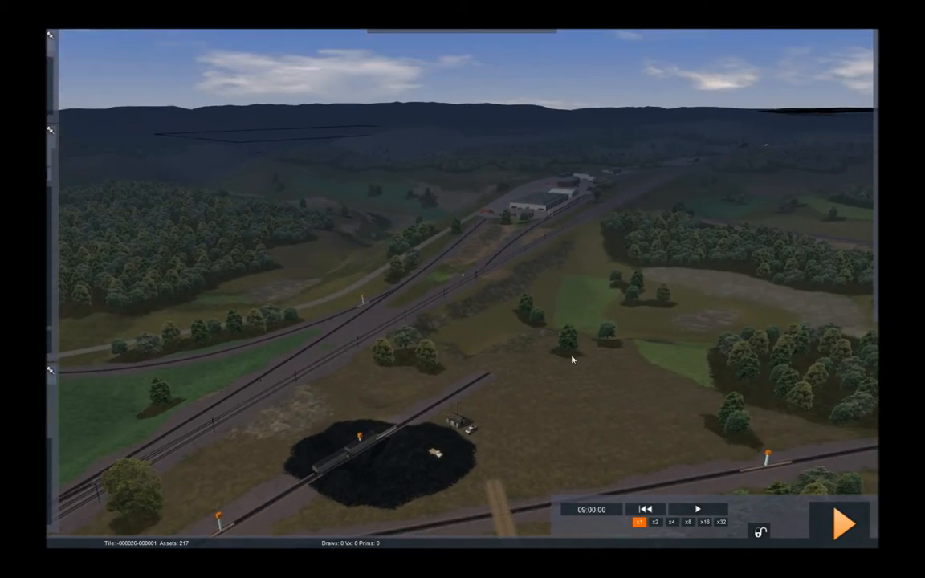
mouse_move(573, 360)
right_down()
mouse_move(494, 357)
mouse_move(573, 359)
right_up()
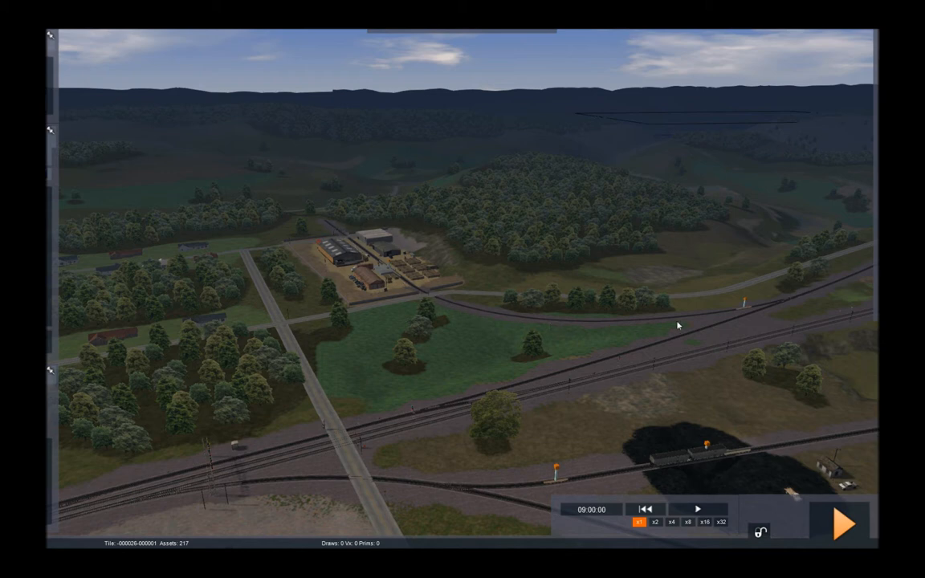
right_drag(402, 365, 564, 329)
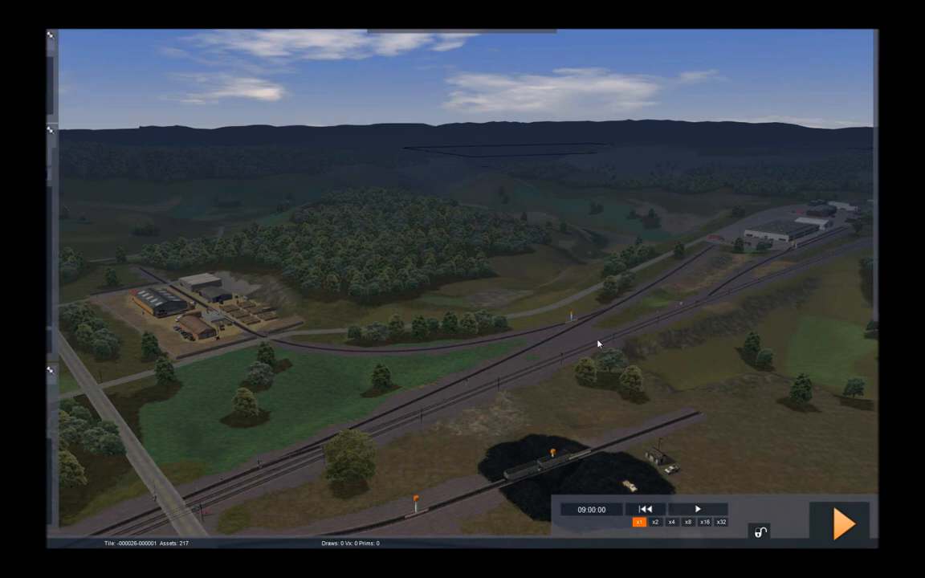
right_drag(597, 340, 113, 345)
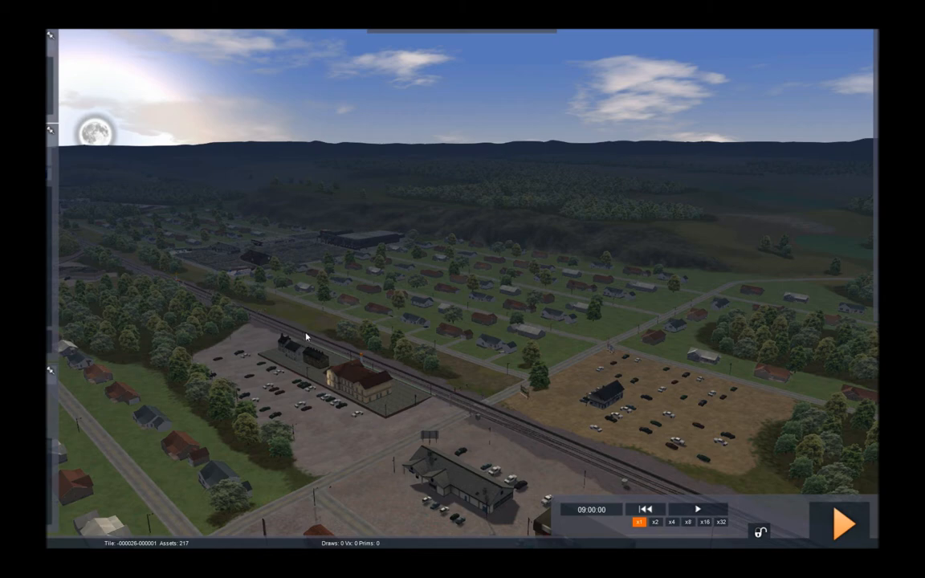
right_drag(329, 350, 864, 205)
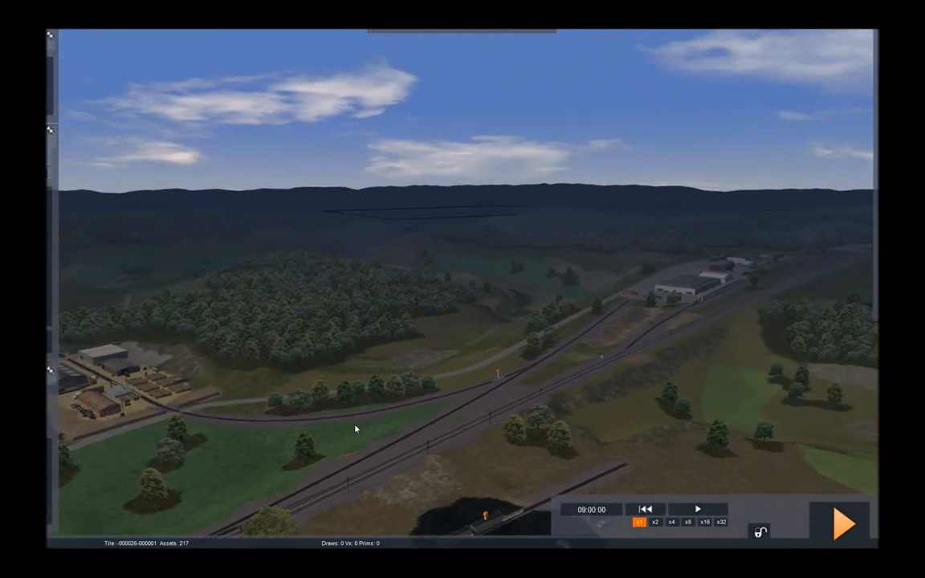
right_drag(358, 437, 199, 417)
key(Up)
key(Up)
key(Up)
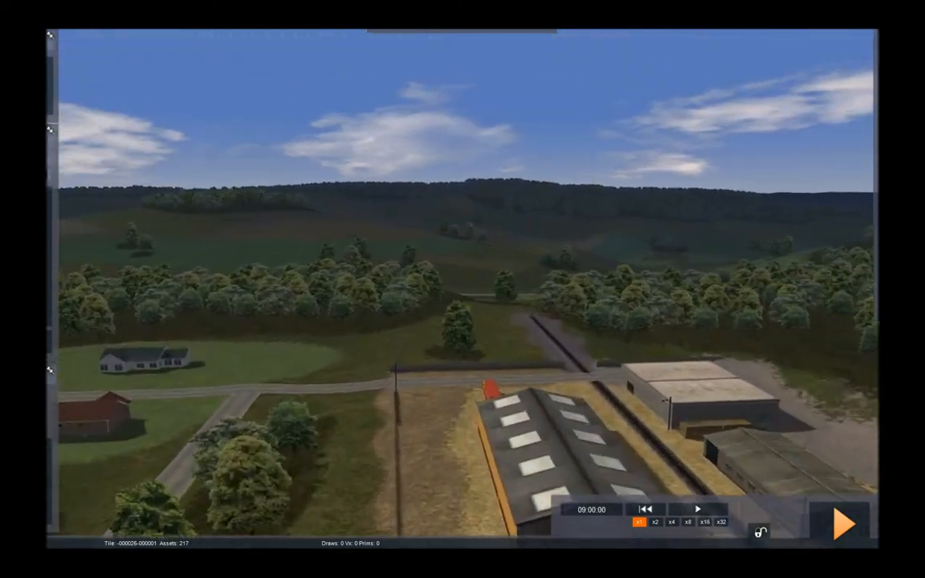
key(Up)
right_drag(462, 289, 755, 438)
key(Down)
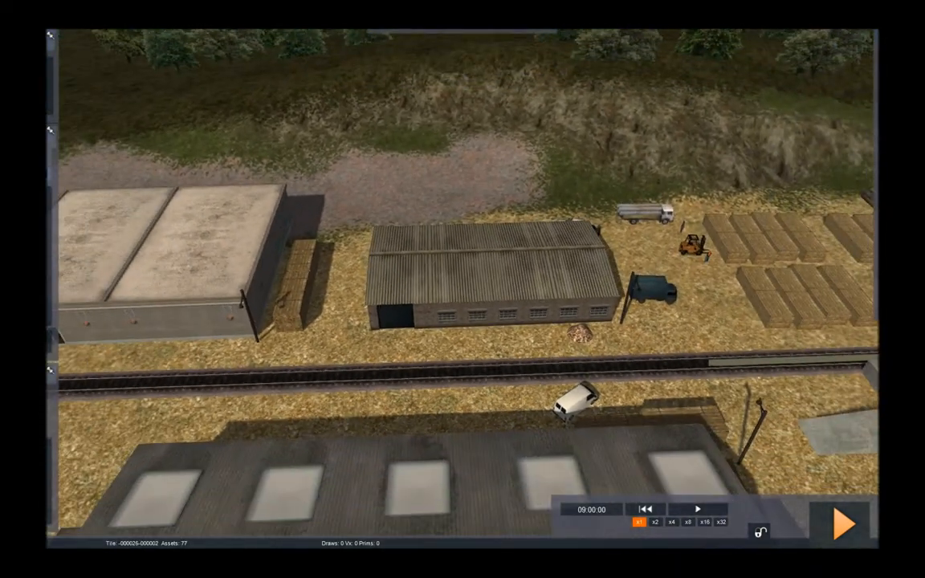
Step: Show the locomotive assets in the object browser and look through the list
mouse_move(54, 186)
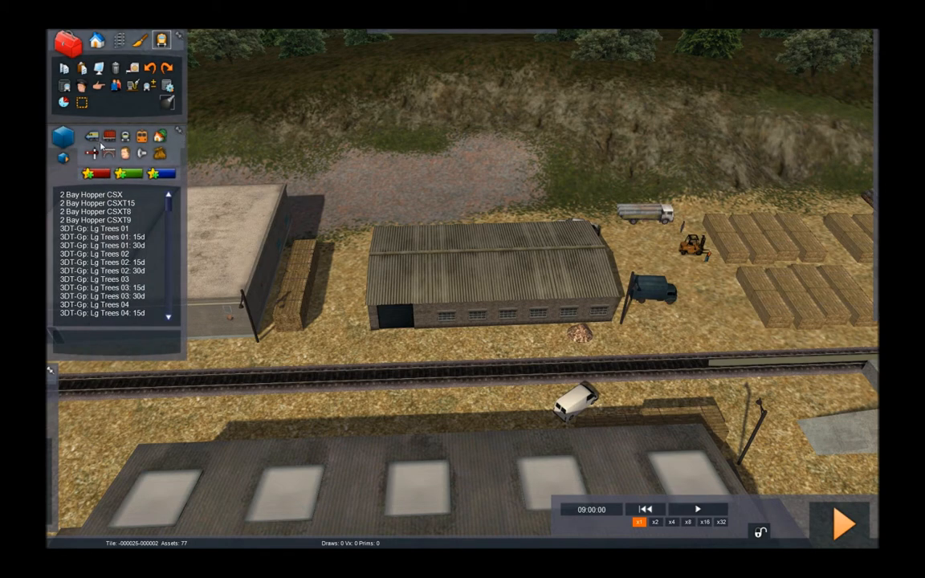
click(93, 138)
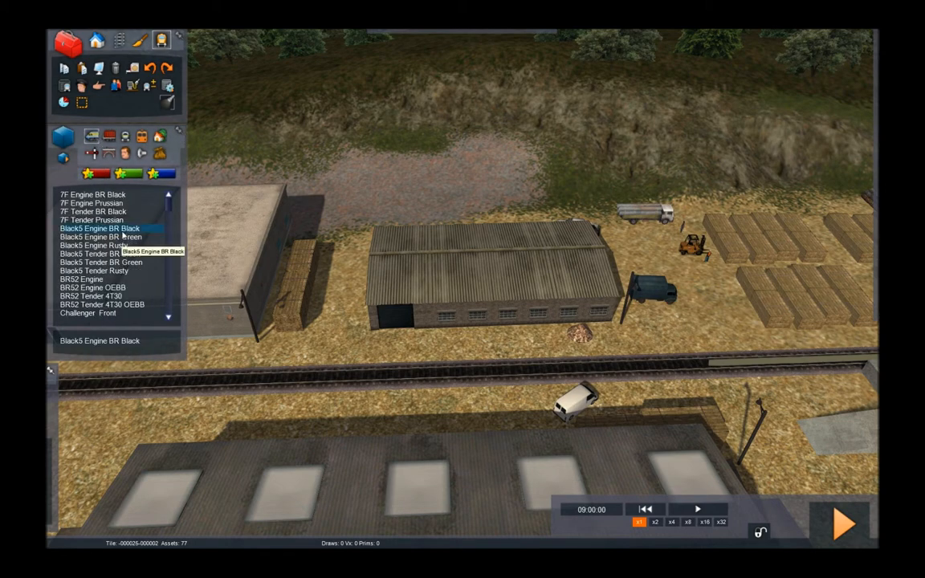
scroll(123, 235, down, 15)
scroll(123, 247, down, 4)
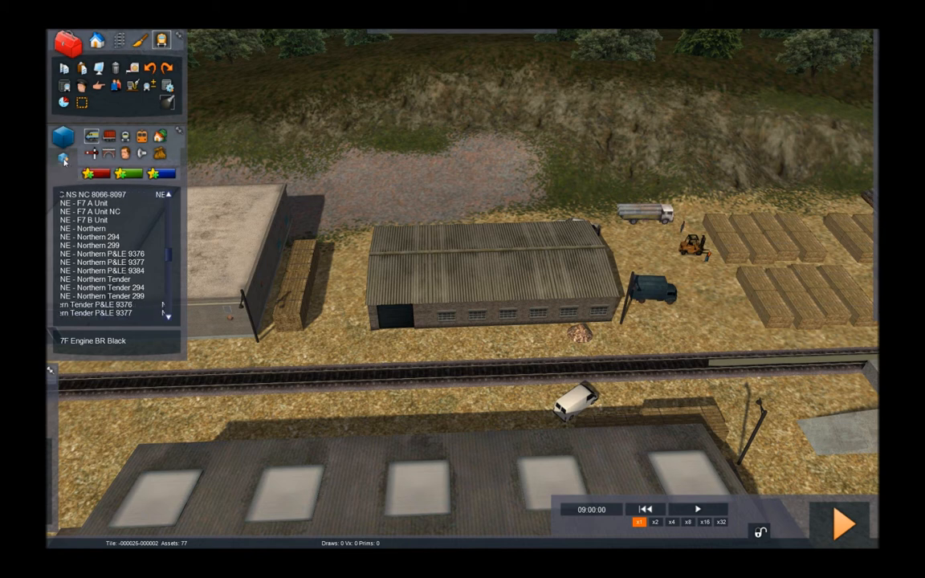
Step: Open the asset filter and choose RSC as the content provider
click(64, 159)
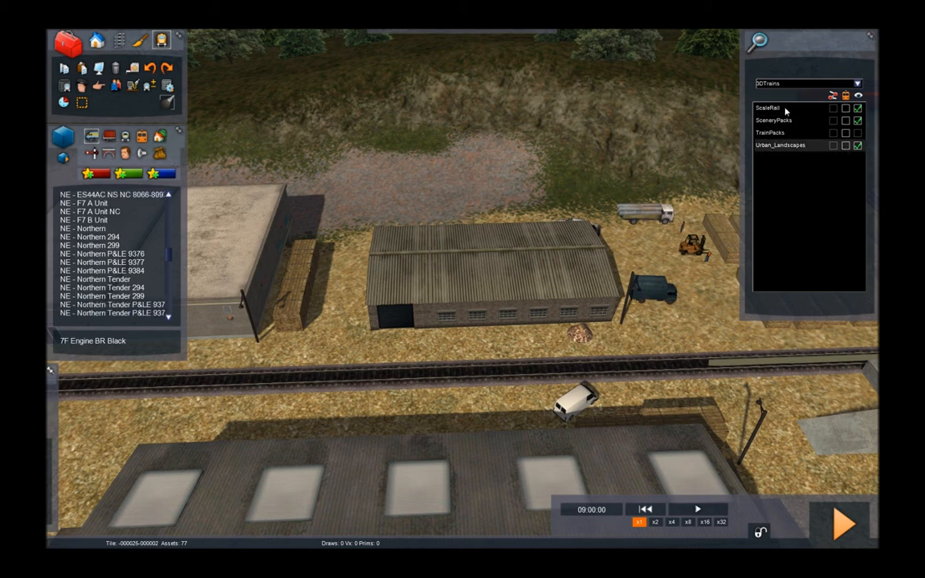
click(858, 83)
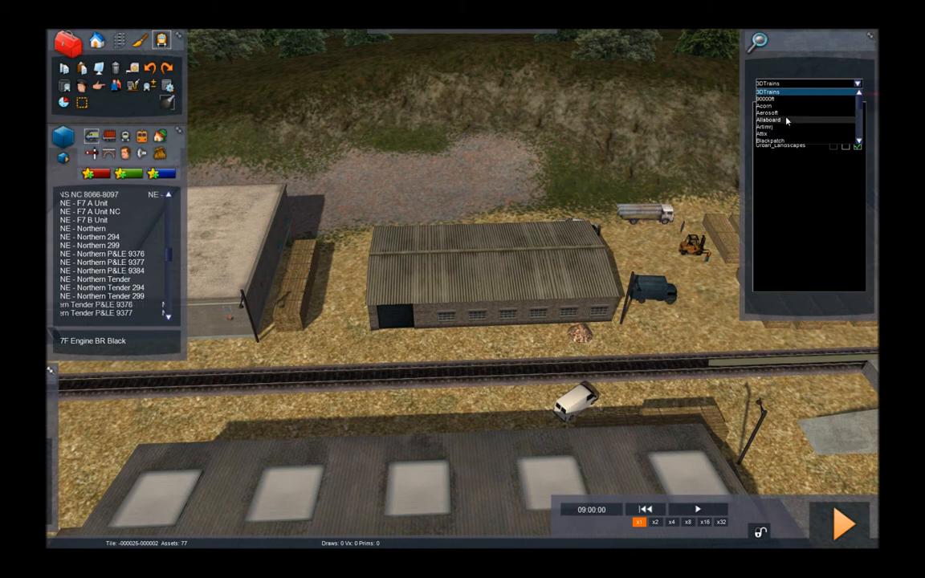
scroll(786, 120, down, 2)
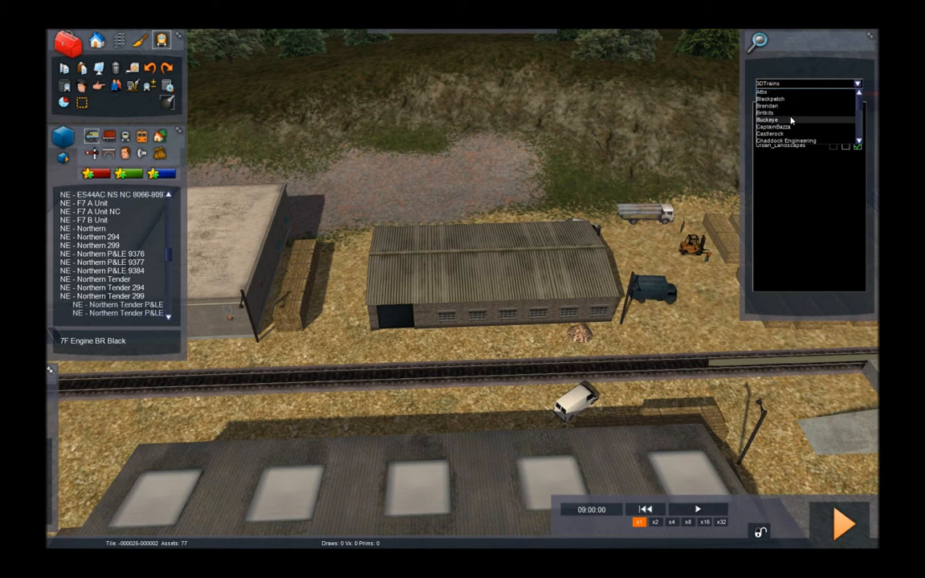
scroll(799, 120, down, 4)
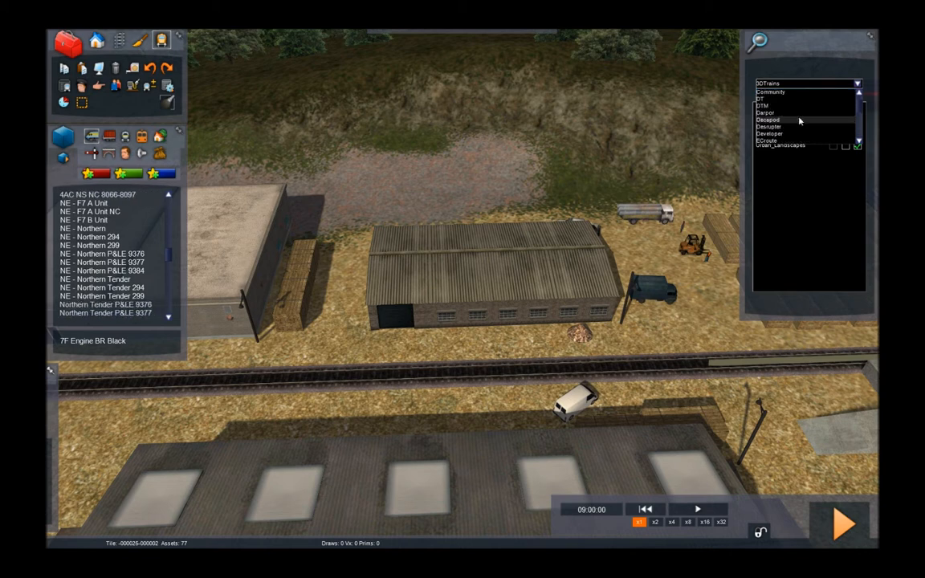
scroll(801, 123, down, 4)
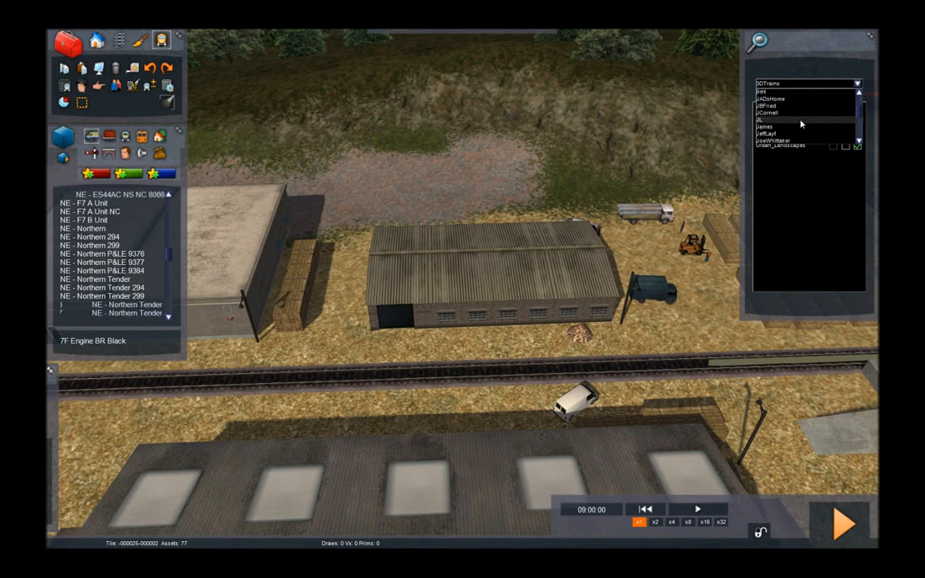
scroll(800, 123, down, 5)
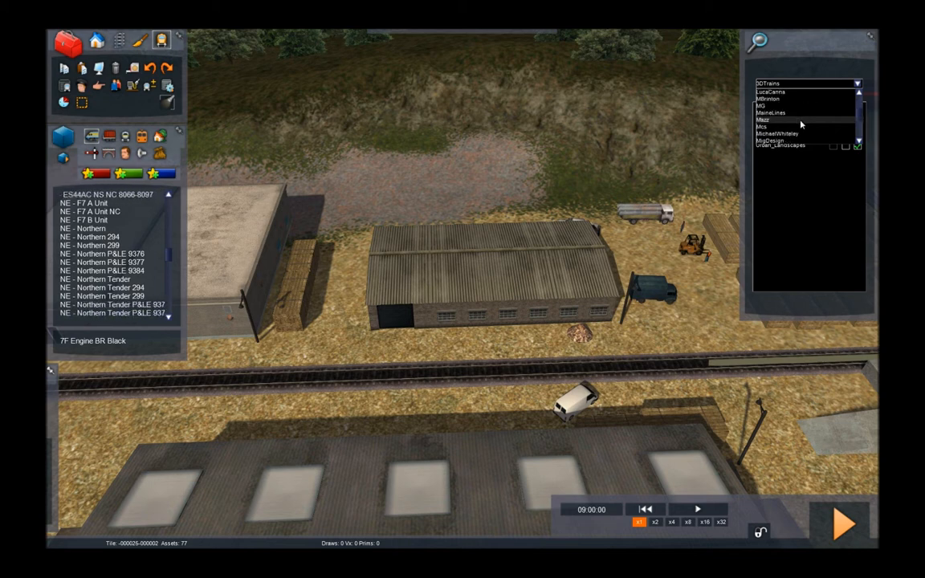
scroll(802, 126, down, 3)
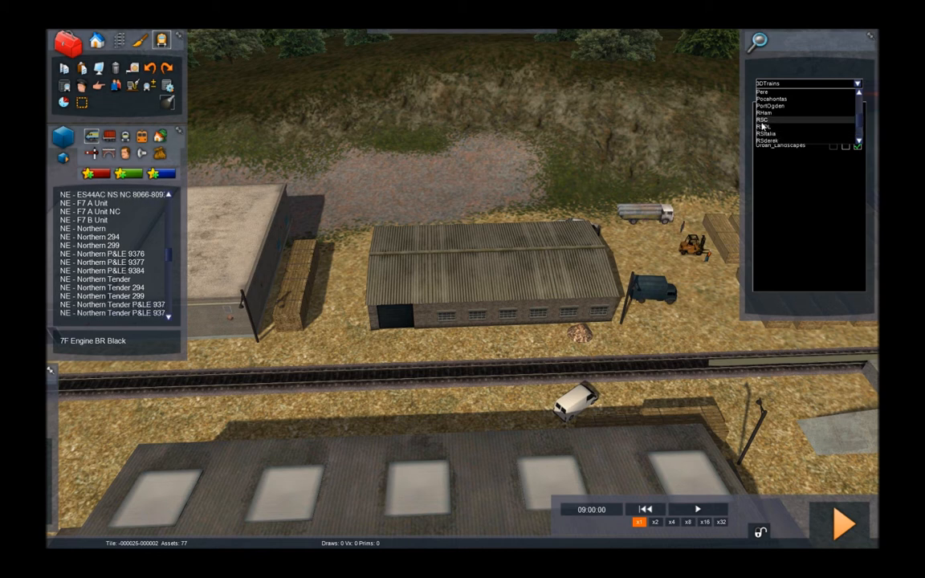
click(767, 120)
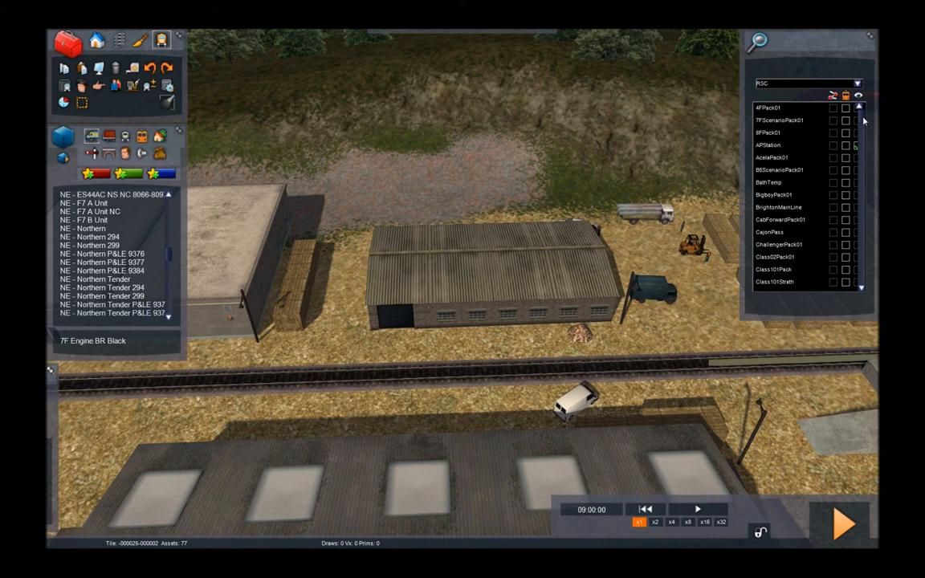
Step: Enable the SW1500Pack01 add-on's rolling stock for the scenario
scroll(861, 132, down, 4)
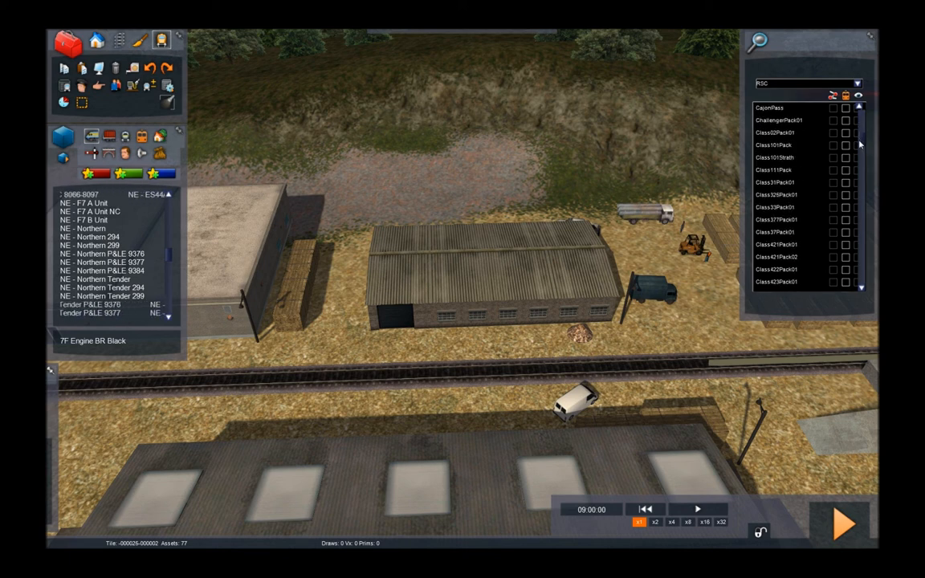
scroll(858, 148, down, 5)
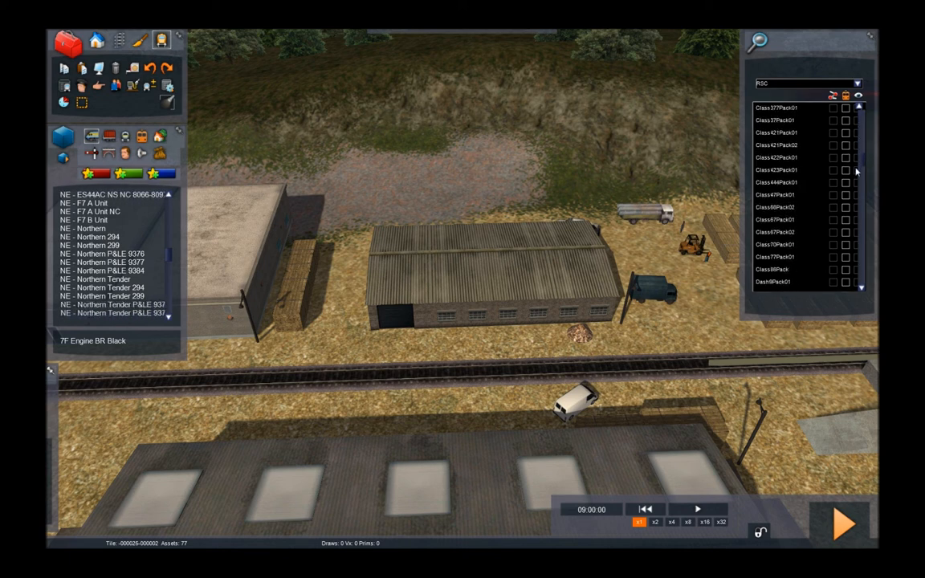
scroll(856, 188, down, 1)
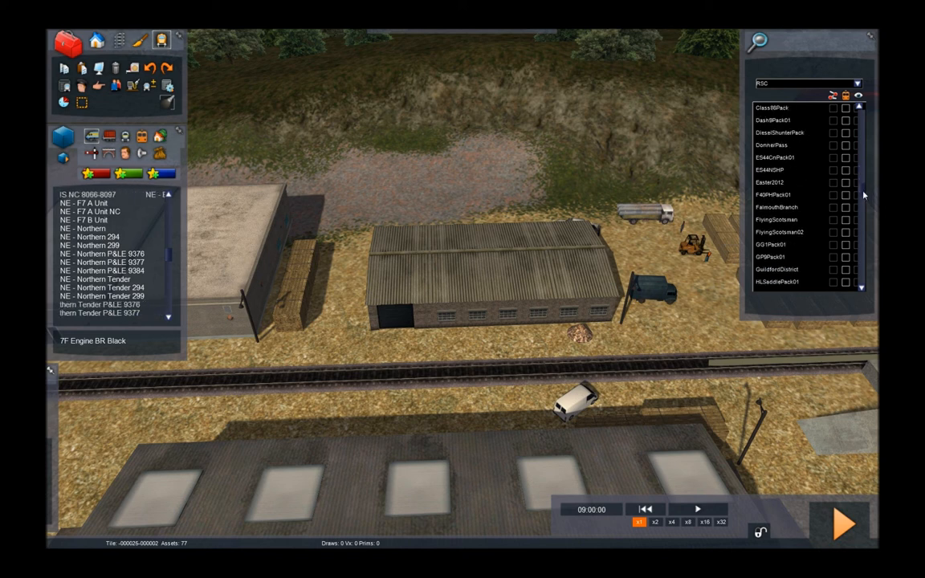
scroll(862, 205, down, 4)
scroll(861, 225, down, 4)
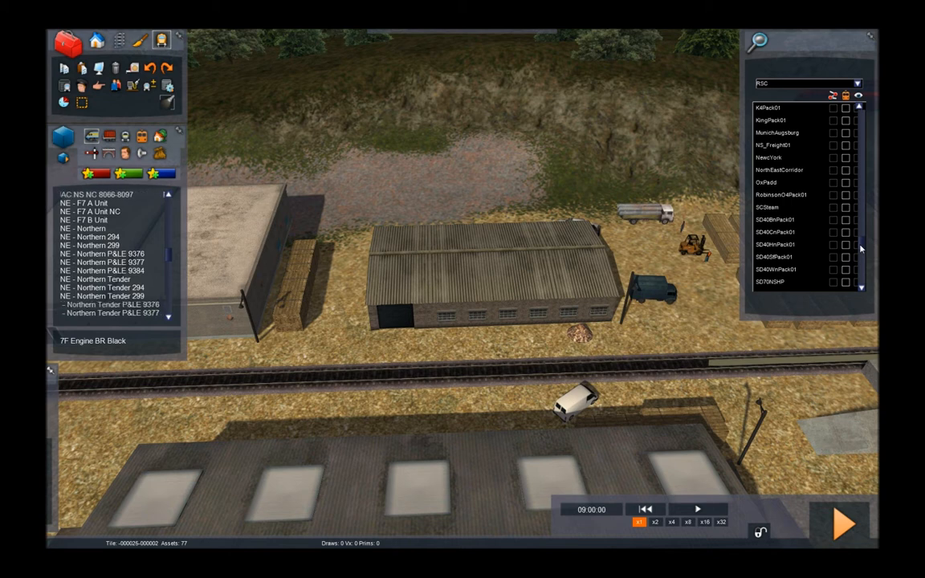
scroll(860, 249, down, 2)
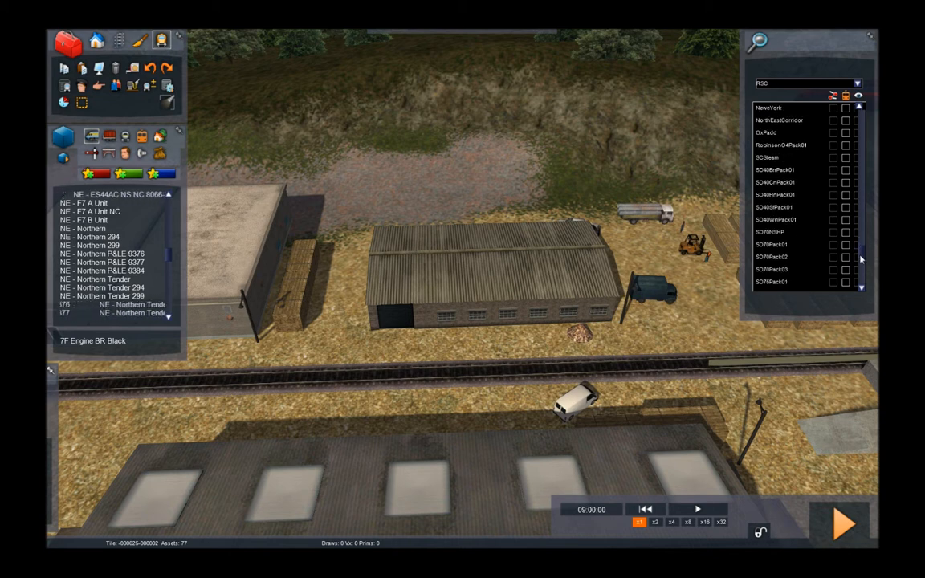
scroll(861, 261, down, 1)
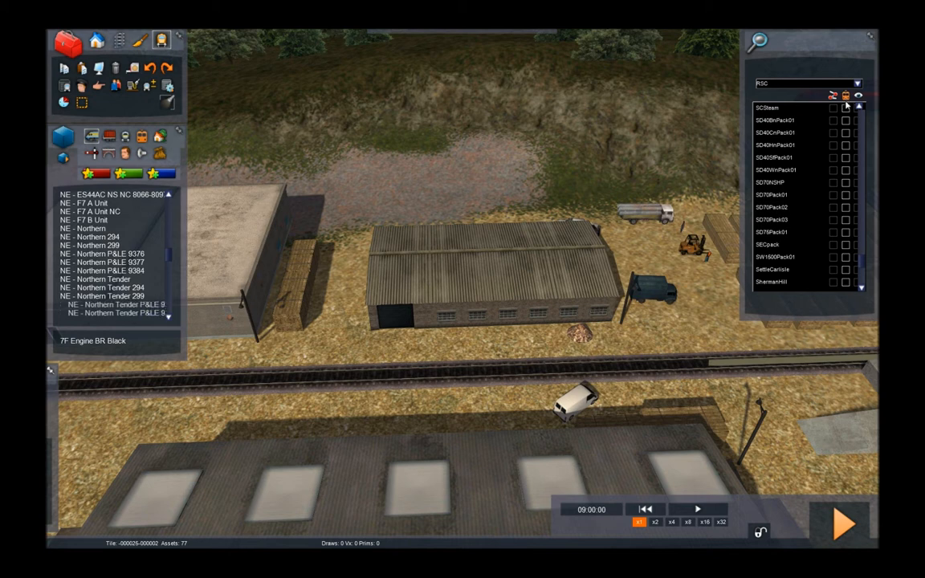
click(845, 258)
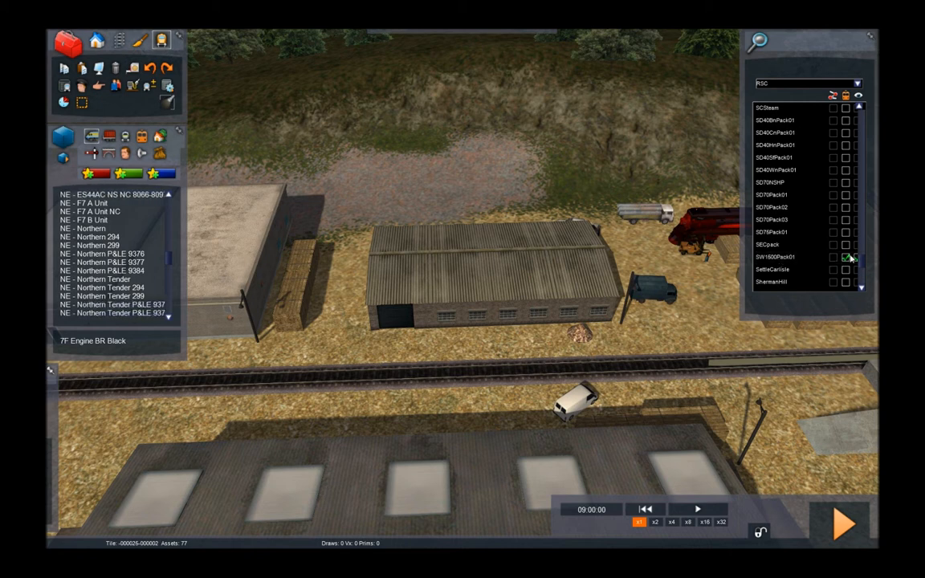
Step: Place an NE - EMD SW1500 locomotive on the track in front of the corrugated-roof shed
click(171, 252)
drag(171, 251, 170, 233)
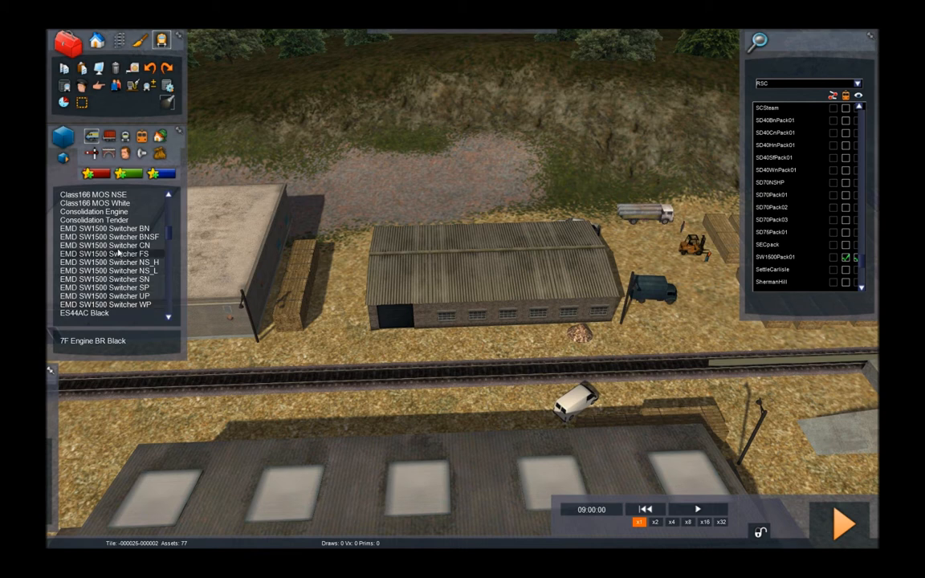
mouse_move(169, 236)
mouse_down()
mouse_move(168, 278)
mouse_move(168, 251)
mouse_up()
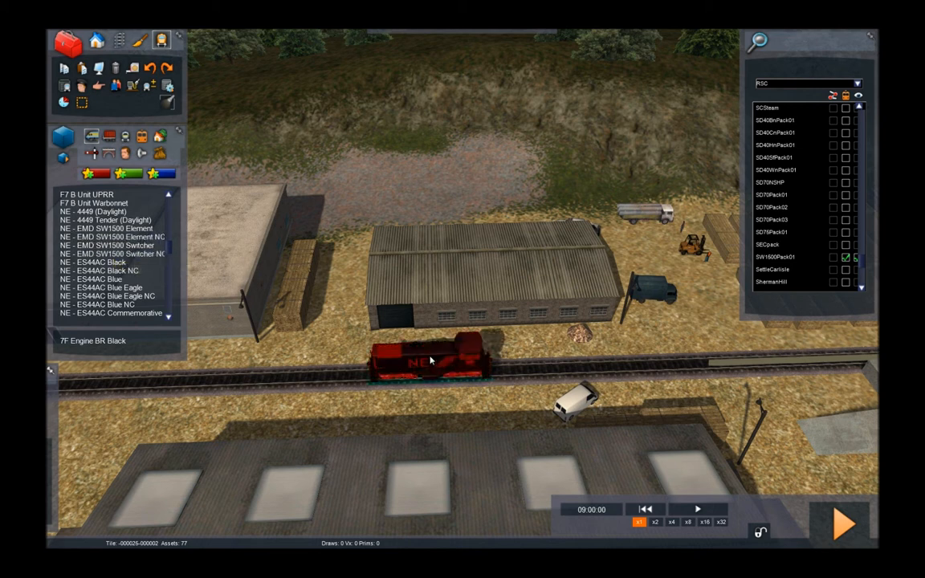
click(430, 361)
right_click(387, 412)
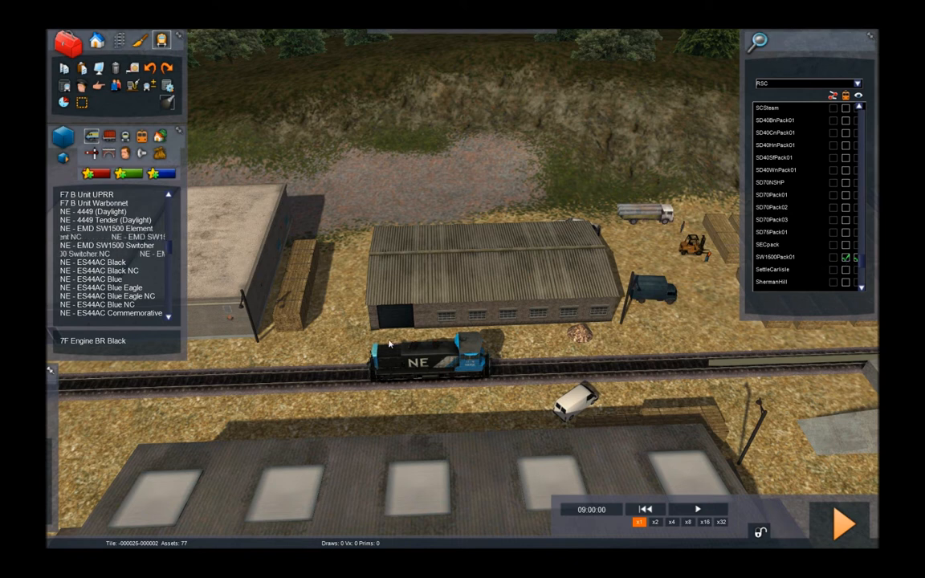
Step: Turn the NE locomotive around so its cab end points towards the flat-roofed warehouse
click(442, 363)
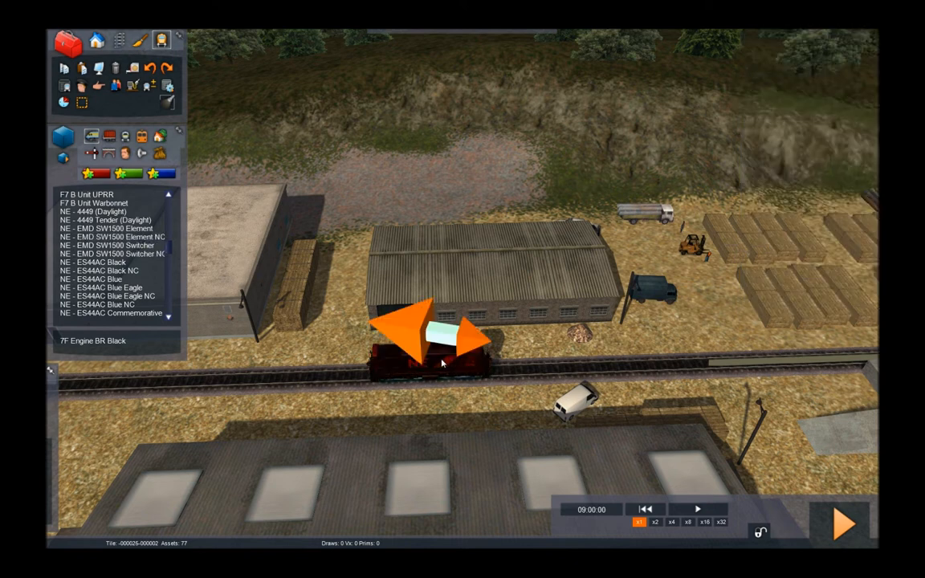
click(390, 401)
right_drag(390, 402, 309, 378)
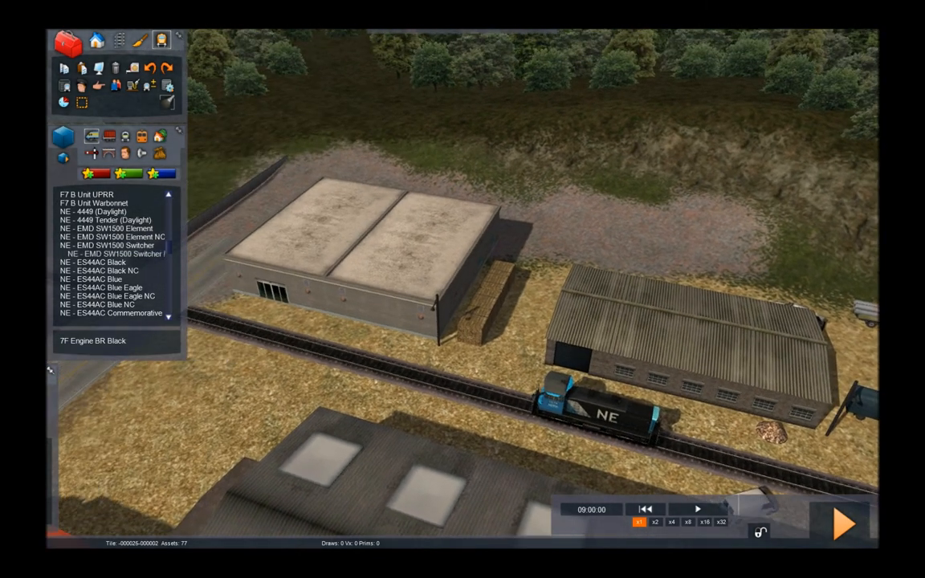
Step: Place an NE - FFlatcar BF 65ft Load1 wagon on the track at the locomotive's cab end
click(109, 137)
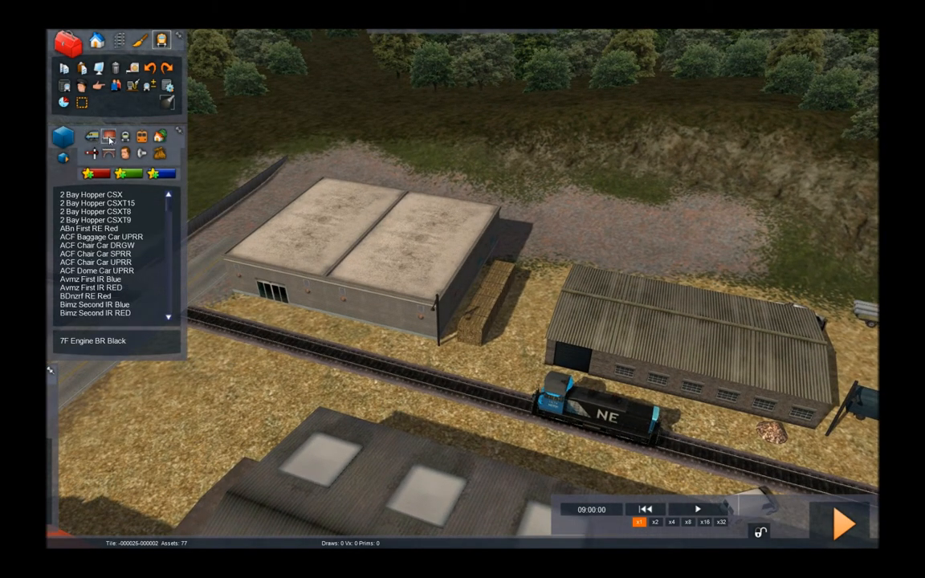
drag(168, 207, 164, 282)
scroll(148, 245, up, 10)
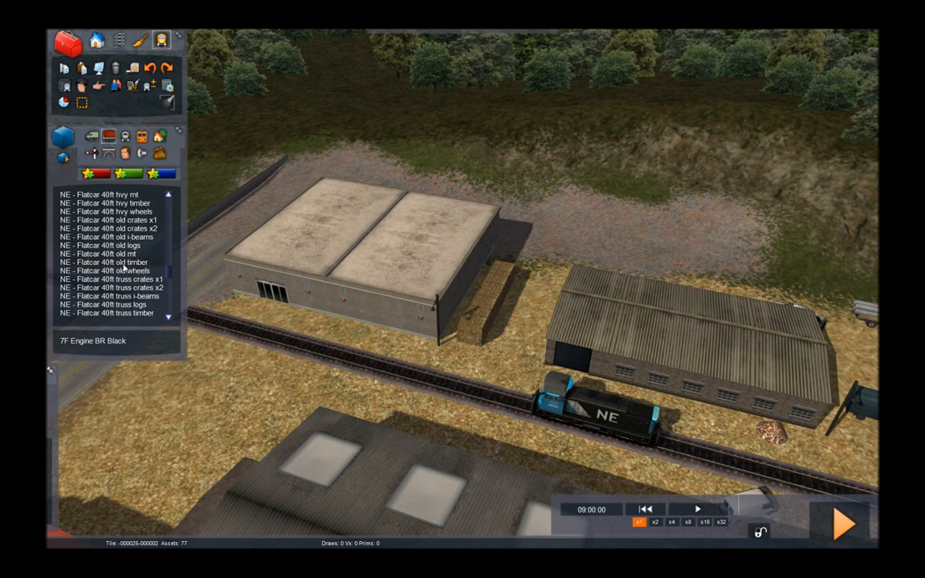
scroll(129, 265, up, 5)
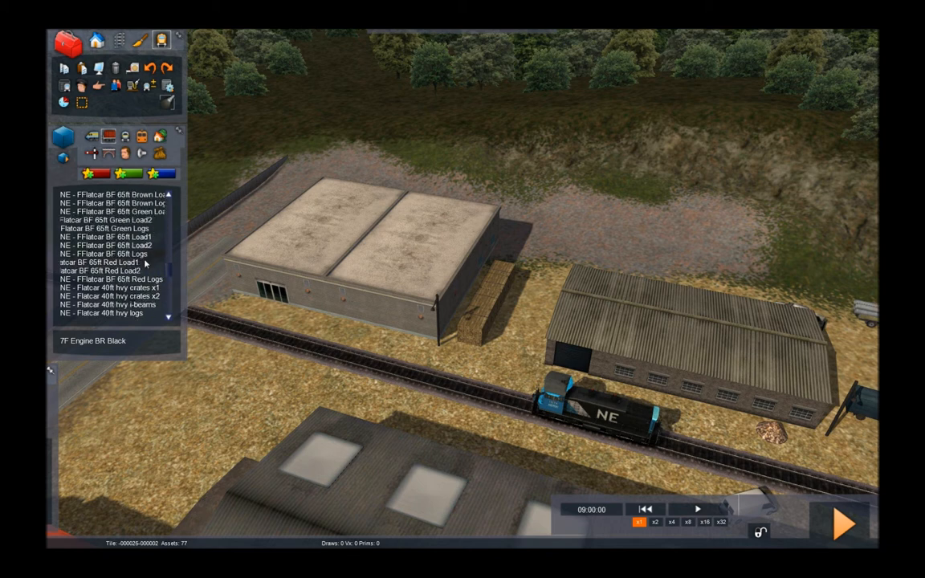
click(139, 238)
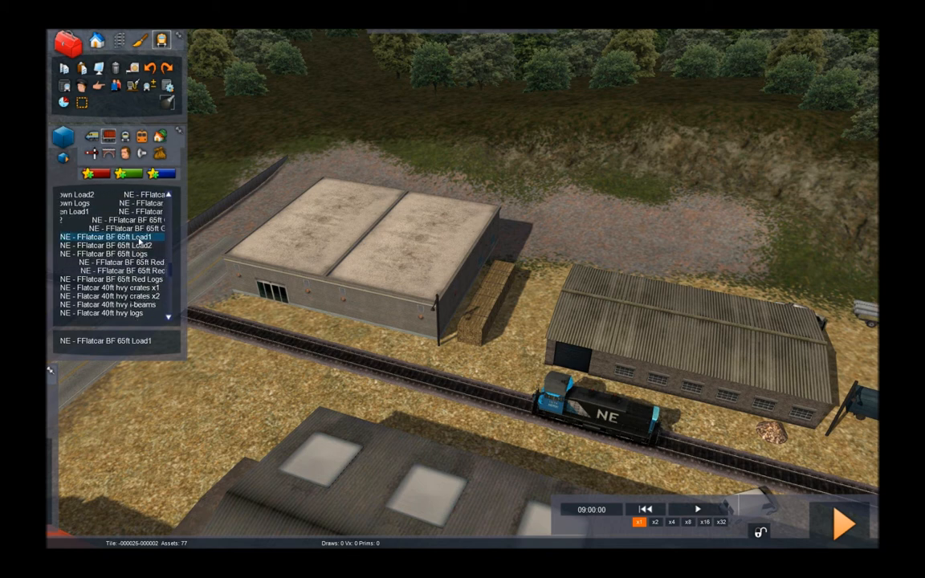
click(409, 334)
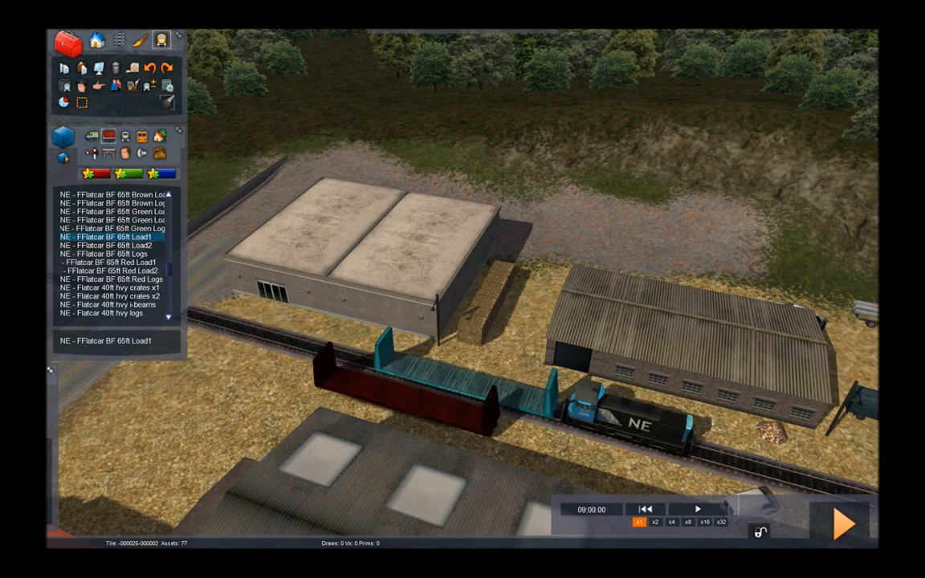
Step: Extend the train with an NE - FFlatcar BF 65ft Load2 wagon and two NE - Flatcar 40ft hvy crates x2 wagons behind the first flatcar
click(124, 245)
click(262, 299)
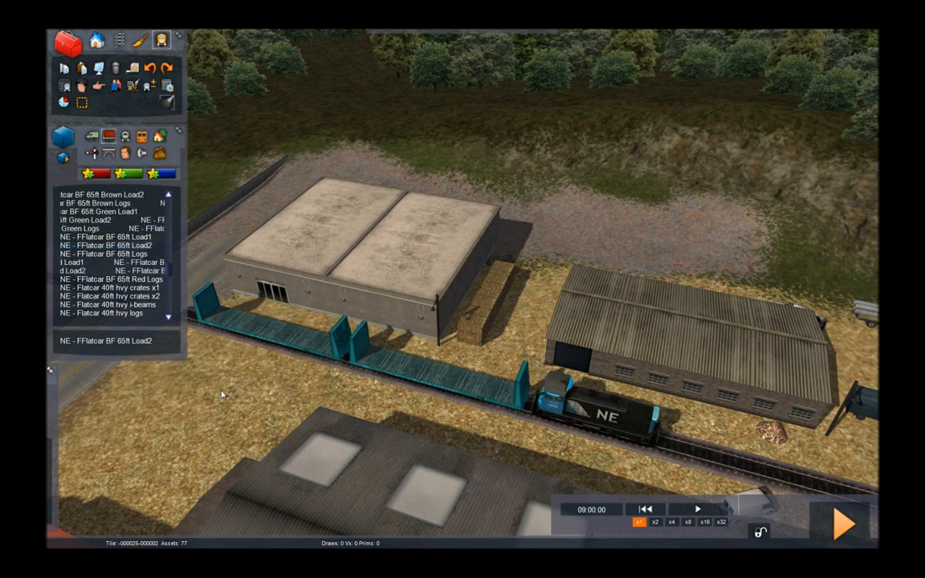
click(140, 297)
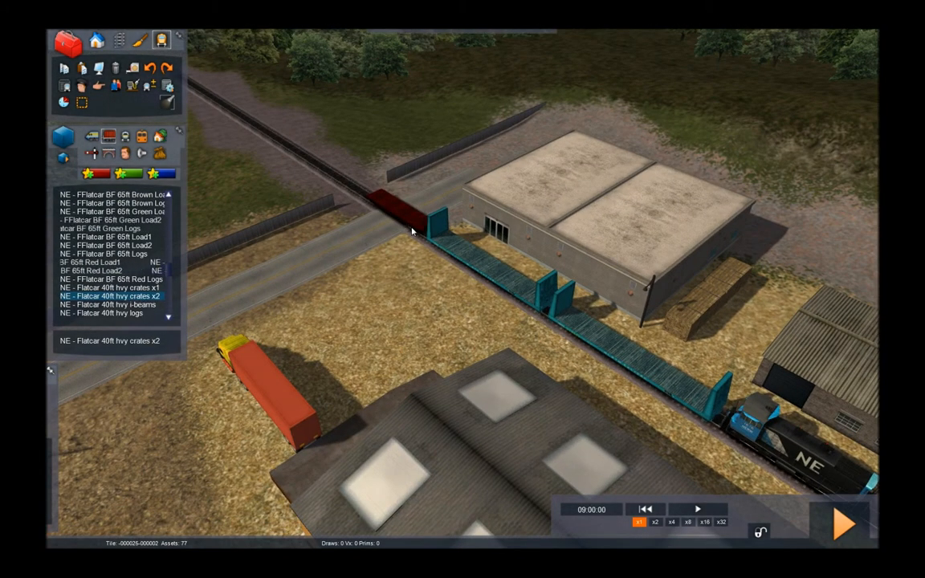
click(412, 232)
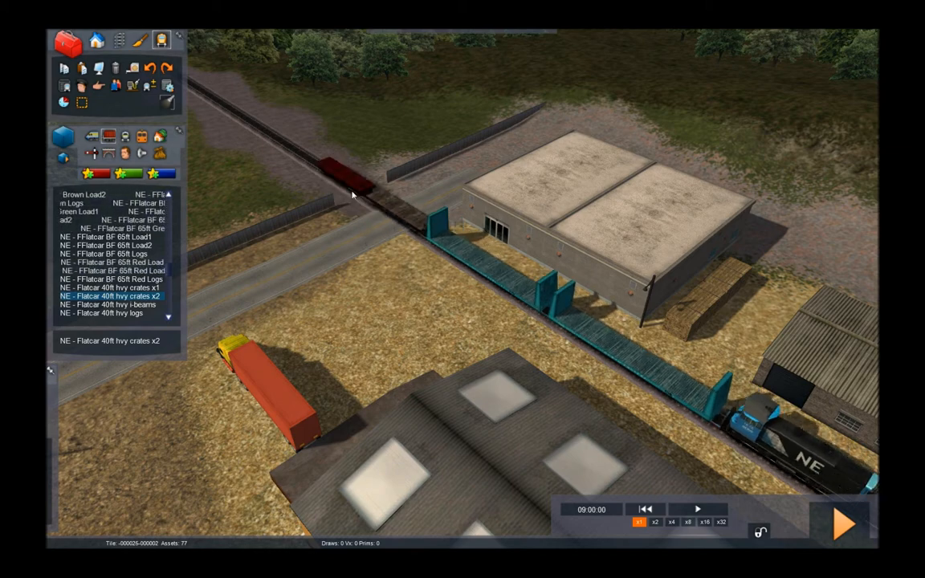
click(352, 195)
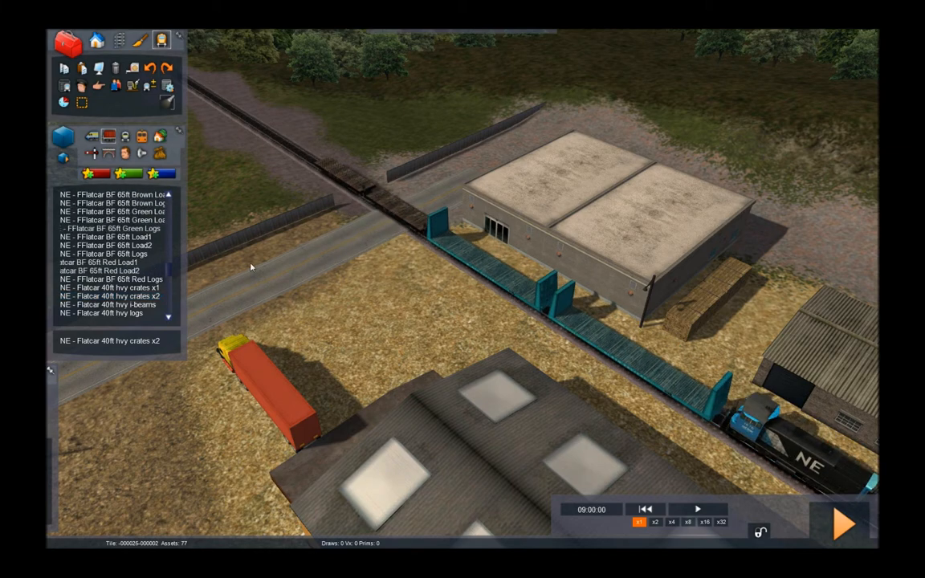
Step: Select the whole consist with Consist Select and load all of its wagons with cargo
mouse_move(51, 397)
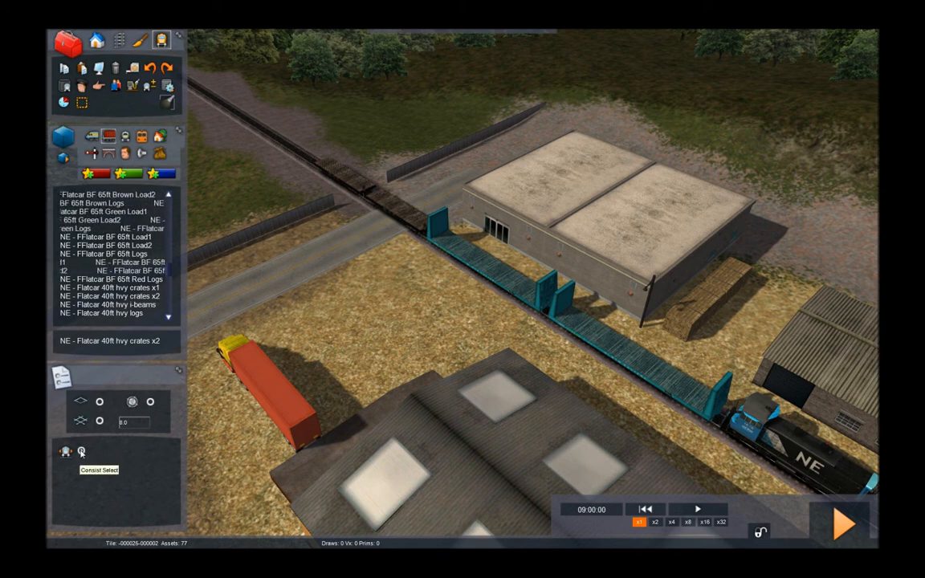
click(81, 452)
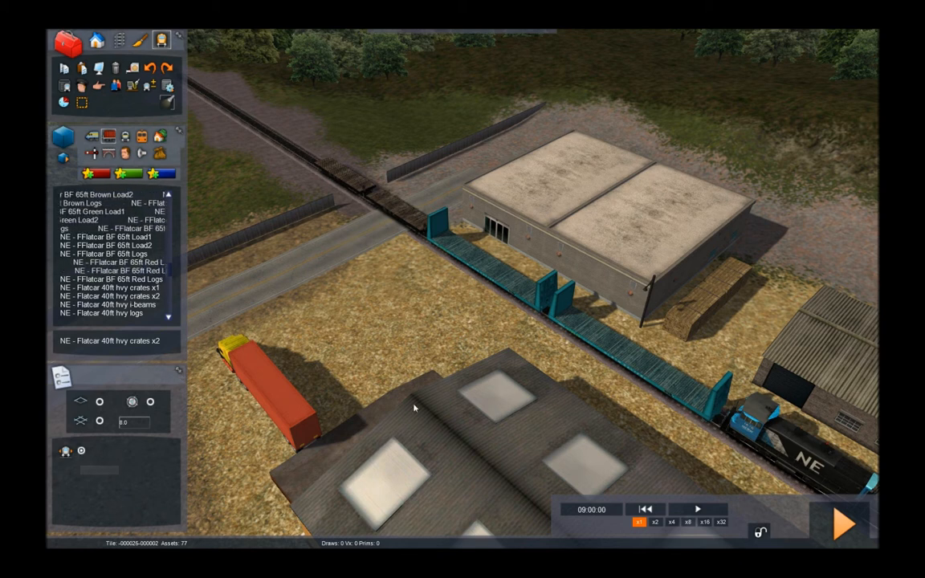
click(645, 370)
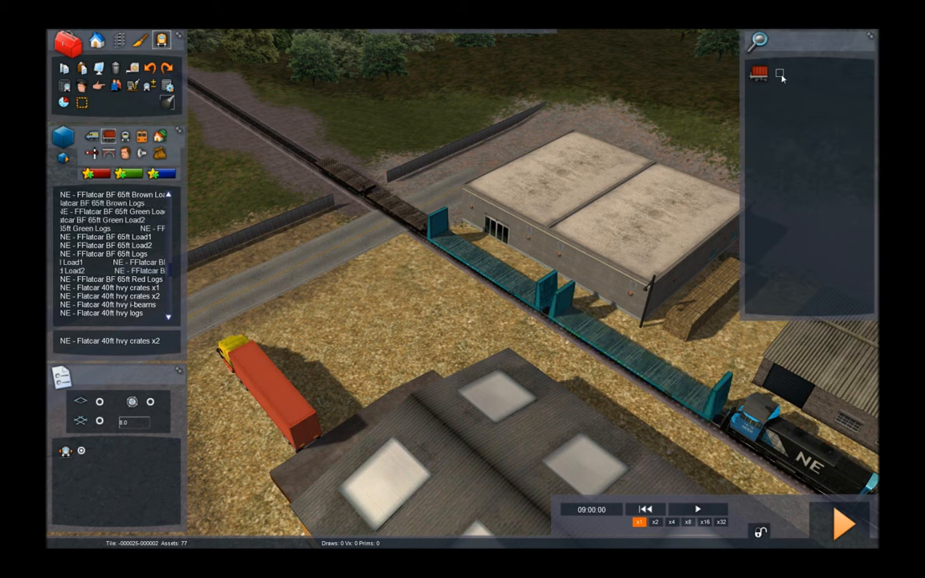
click(780, 73)
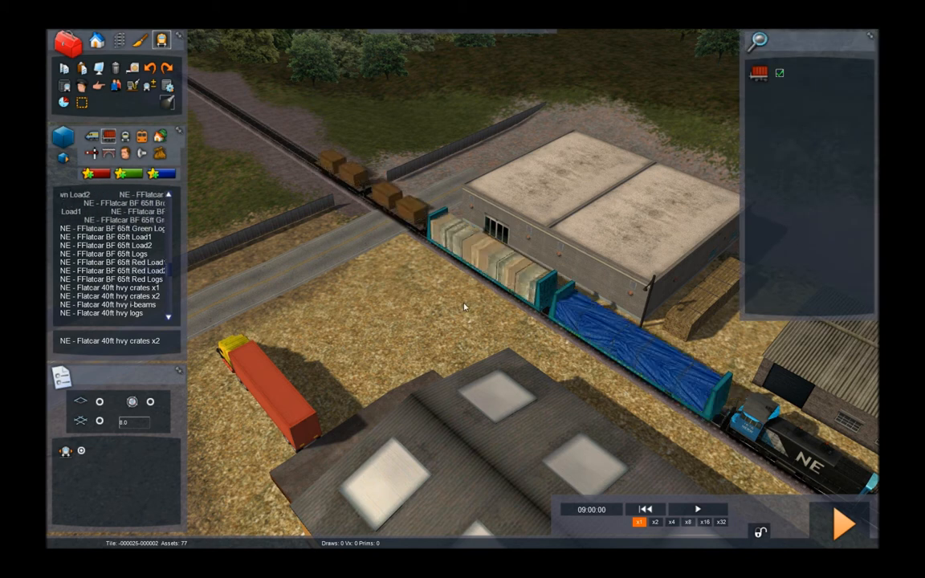
Step: Move the entire train back along the track across the road, leaving the locomotive beside the front corner of the flat-roofed warehouse
key(Right)
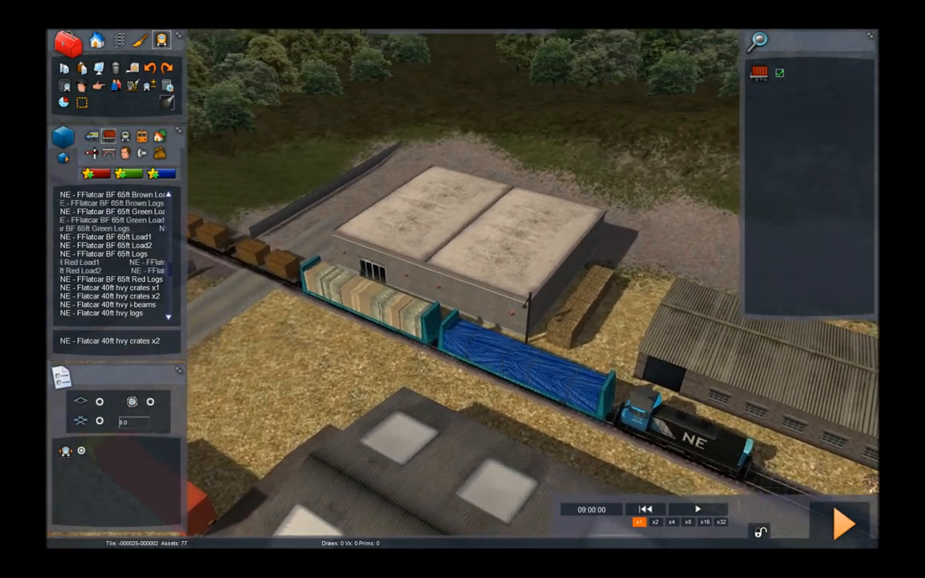
key(Down)
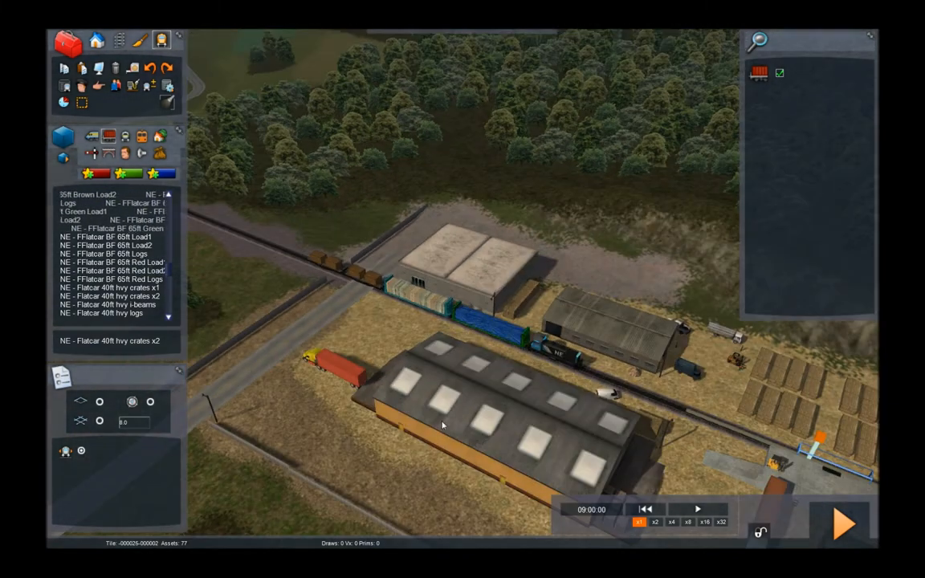
key(Left)
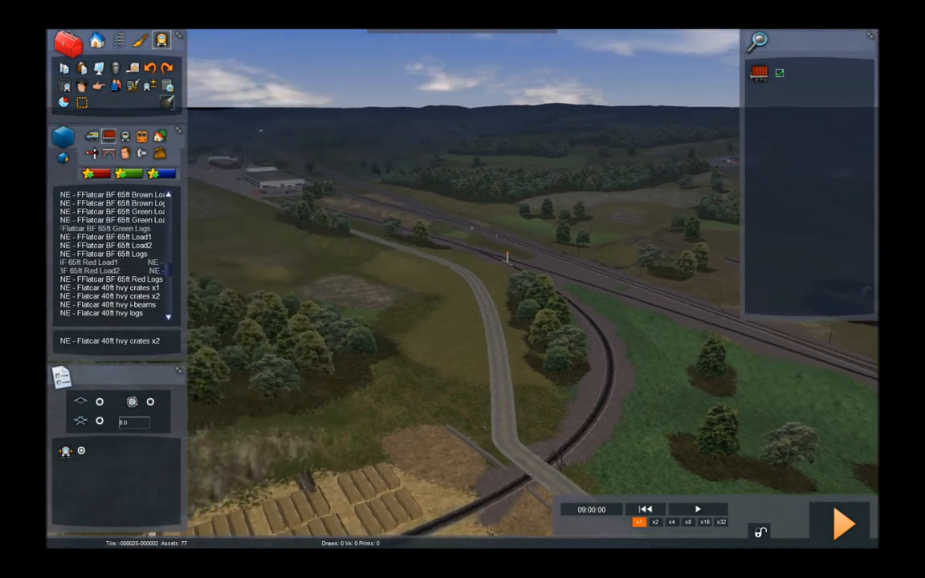
key(Left)
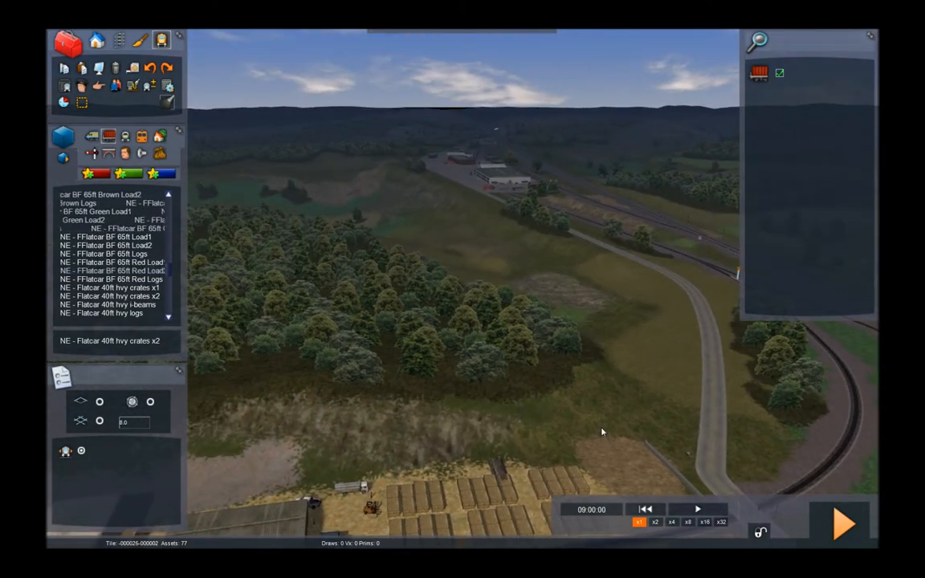
right_drag(463, 289, 342, 353)
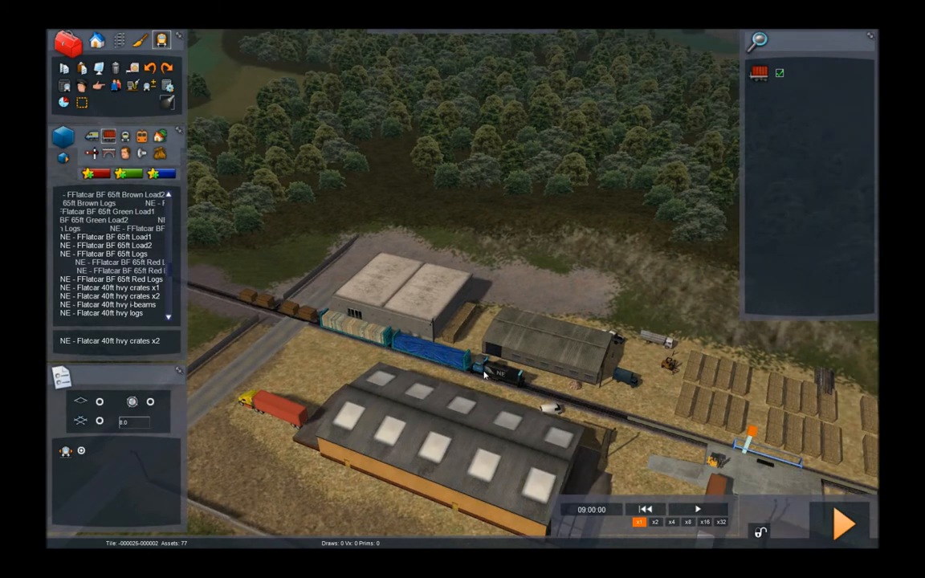
right_drag(484, 382, 491, 393)
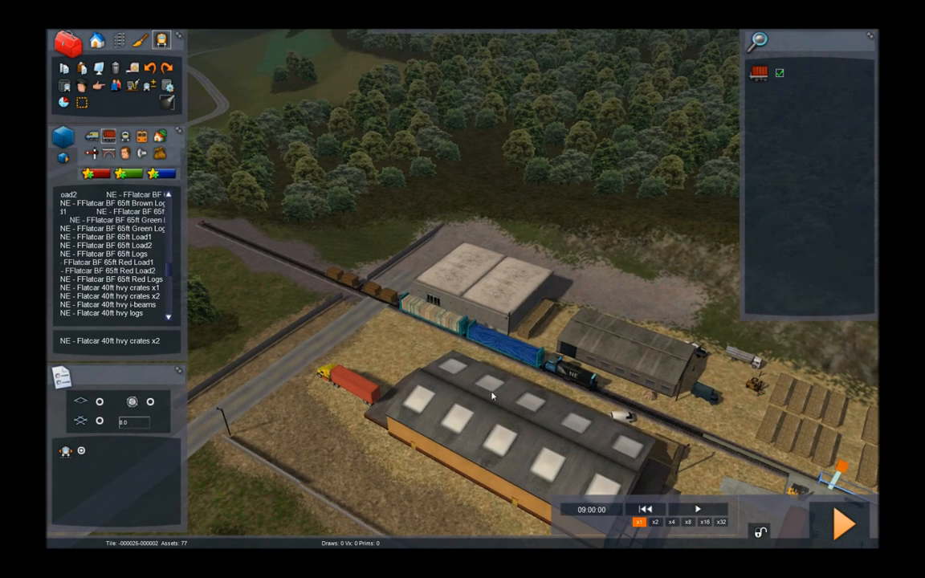
drag(563, 374, 314, 279)
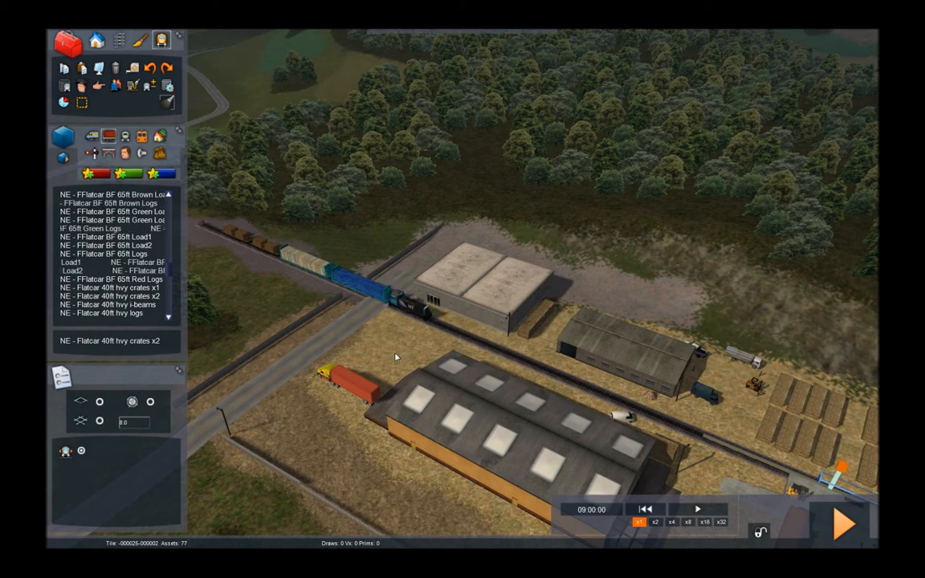
Step: Assign a driver to the NE locomotive at the head of the loaded train
scroll(395, 356, up, 5)
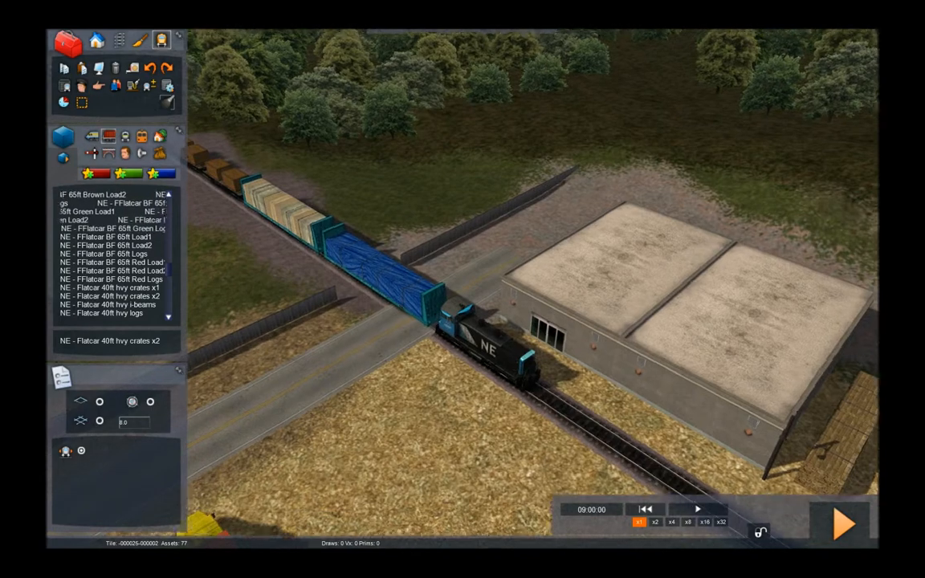
scroll(532, 289, up, 3)
key(Left)
scroll(531, 289, down, 2)
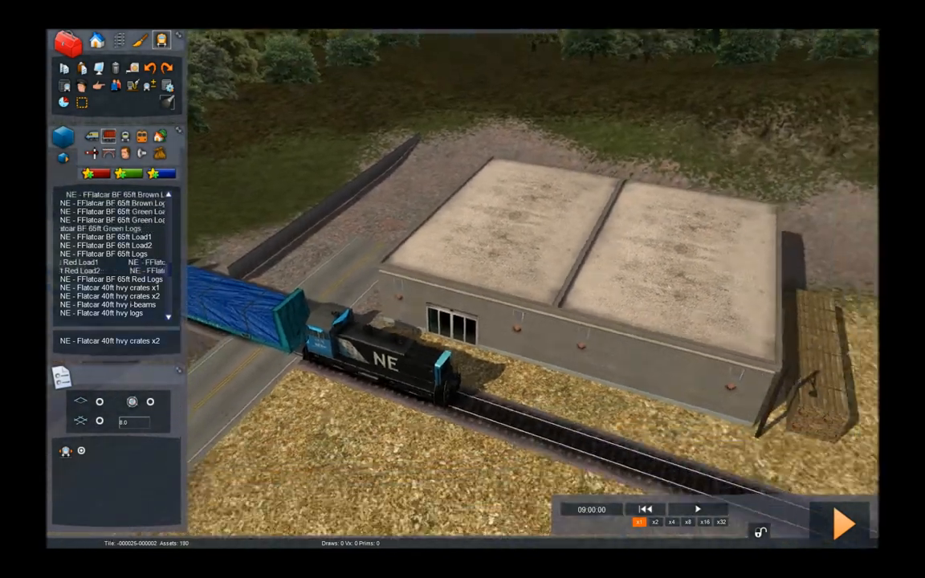
right_drag(463, 289, 462, 378)
scroll(463, 289, up, 3)
right_drag(463, 289, 463, 233)
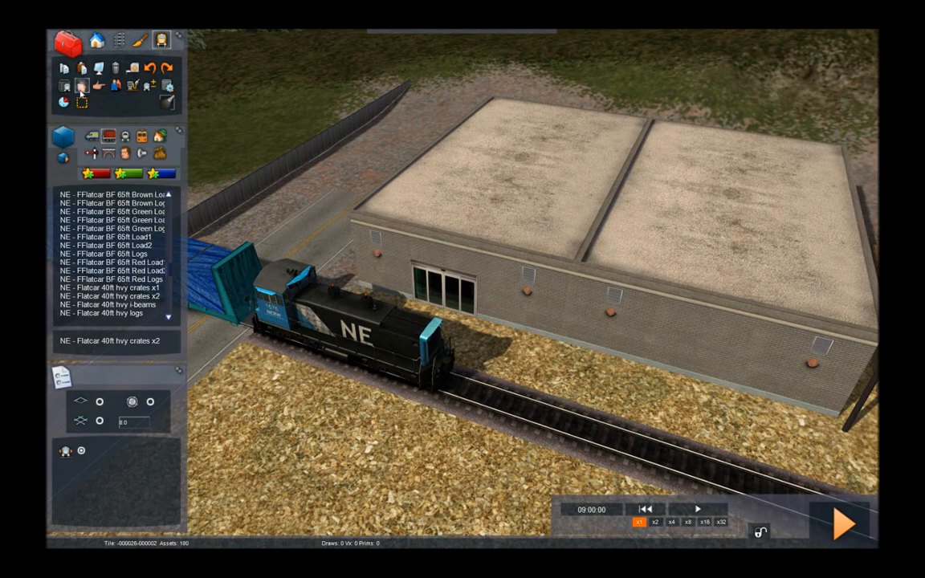
click(81, 86)
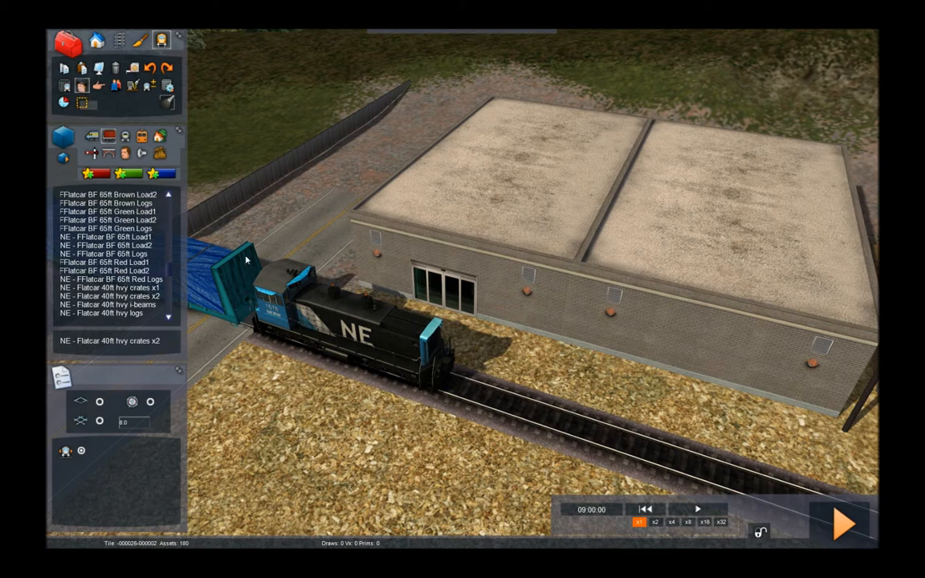
click(408, 313)
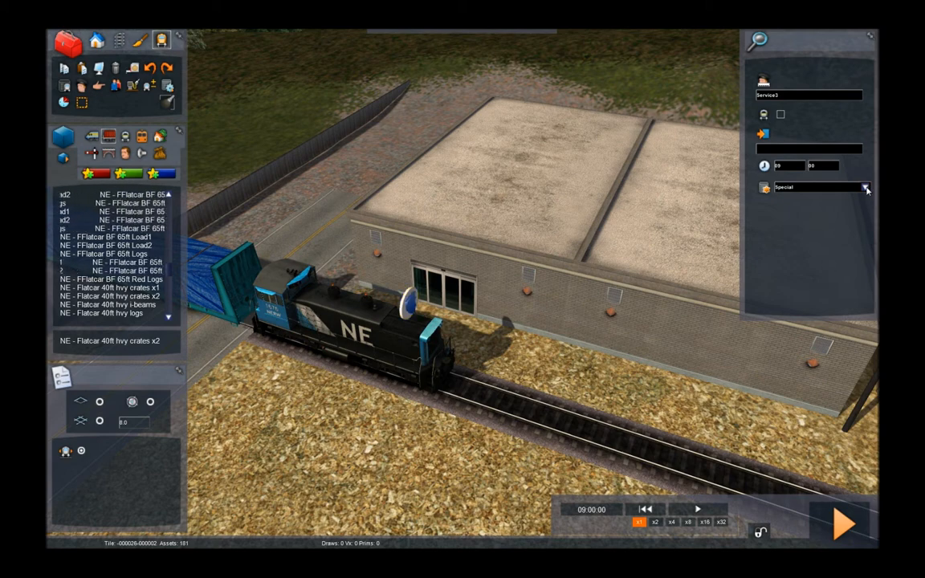
Step: Name the driver's service NE 1676 Local Switcher, with the Standard Freight class and a 09:11 start time
double_click(793, 96)
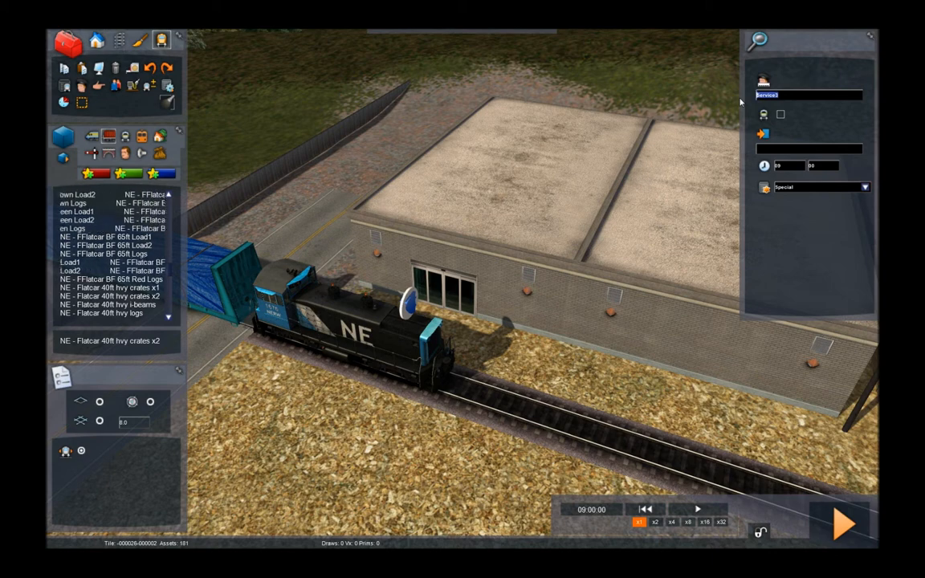
text(NE 1676 Local Switcher)
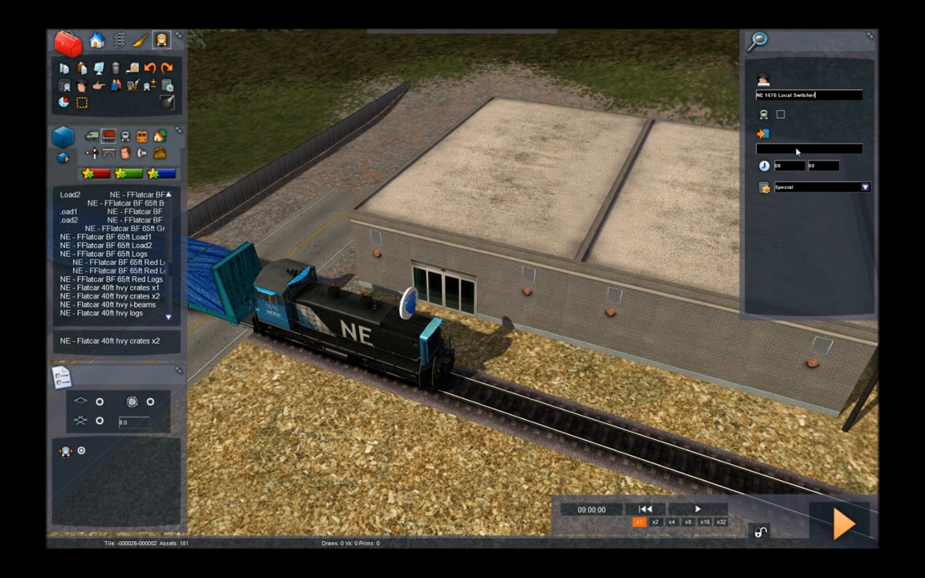
click(866, 188)
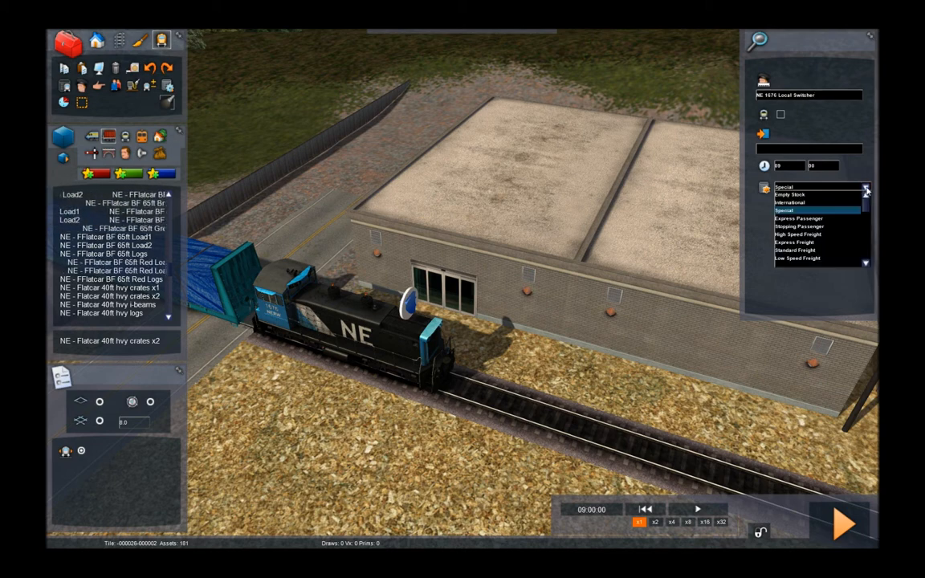
click(806, 251)
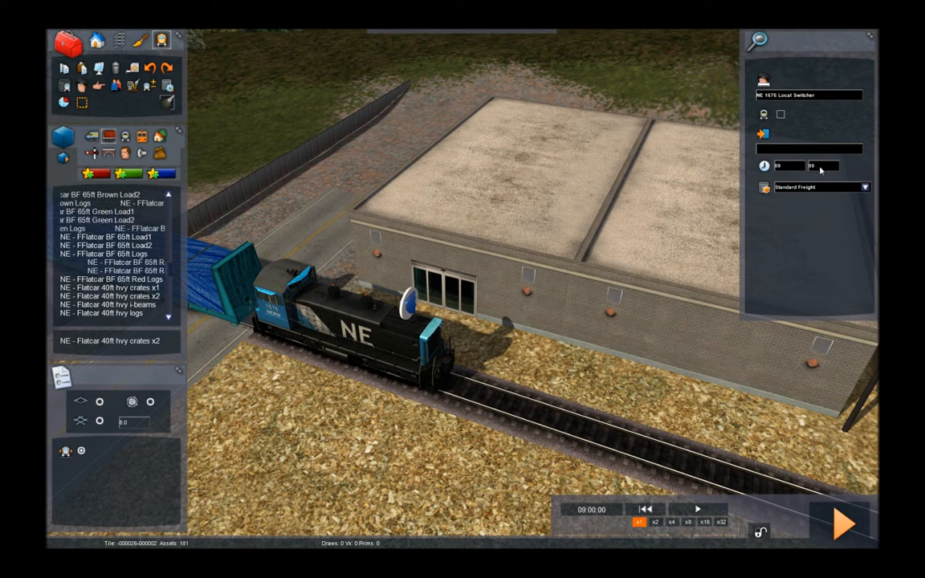
drag(818, 170, 792, 176)
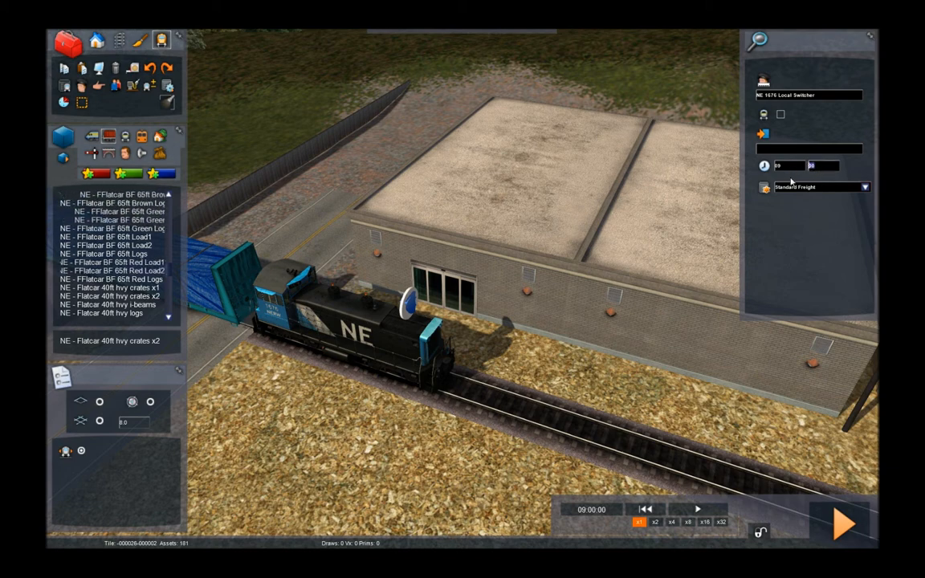
text(15)
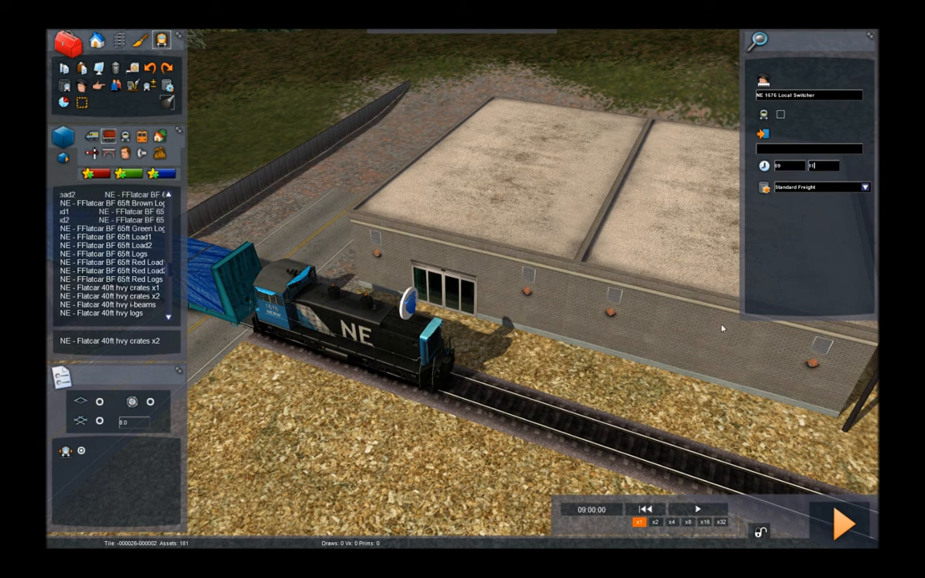
Step: Examine the line from the lumber yard past the station to the New Wadsworth mainline and siding markers
right_drag(463, 289, 463, 409)
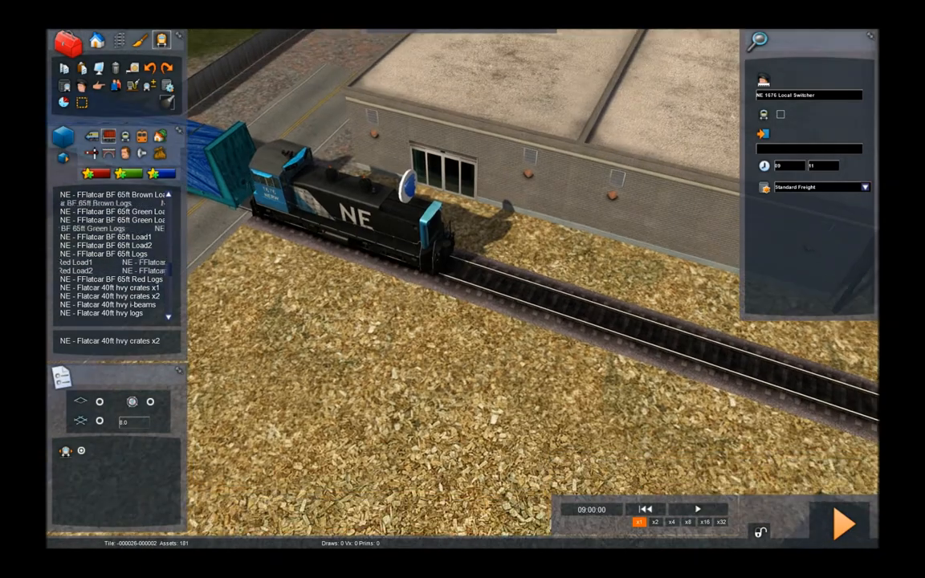
scroll(463, 289, down, 5)
right_drag(462, 289, 692, 183)
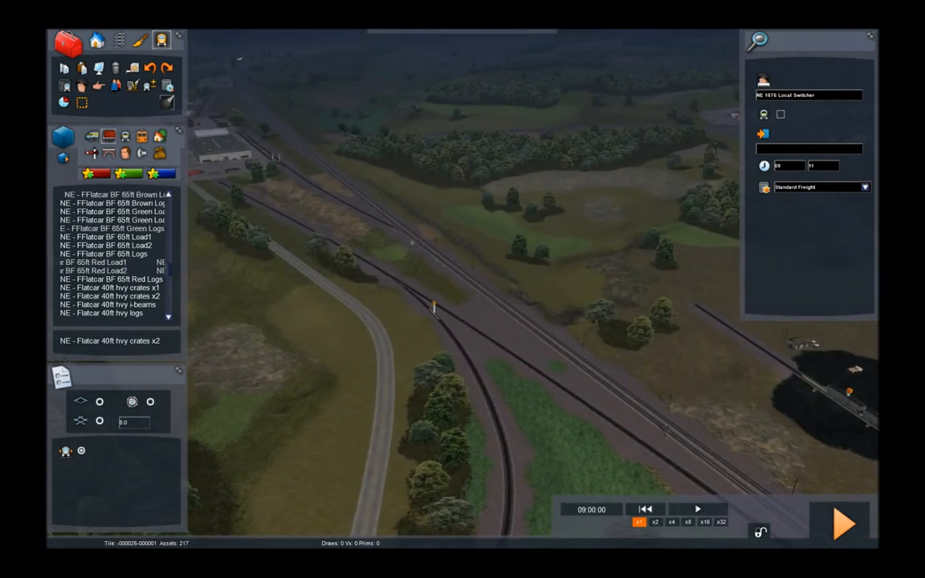
right_drag(692, 183, 667, 90)
key(Up)
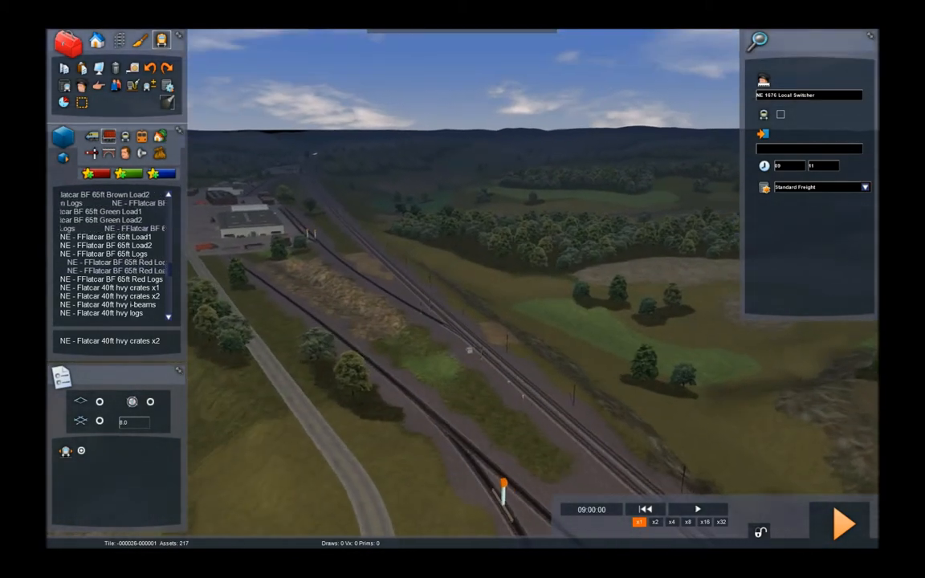
right_drag(463, 289, 800, 205)
key(Up)
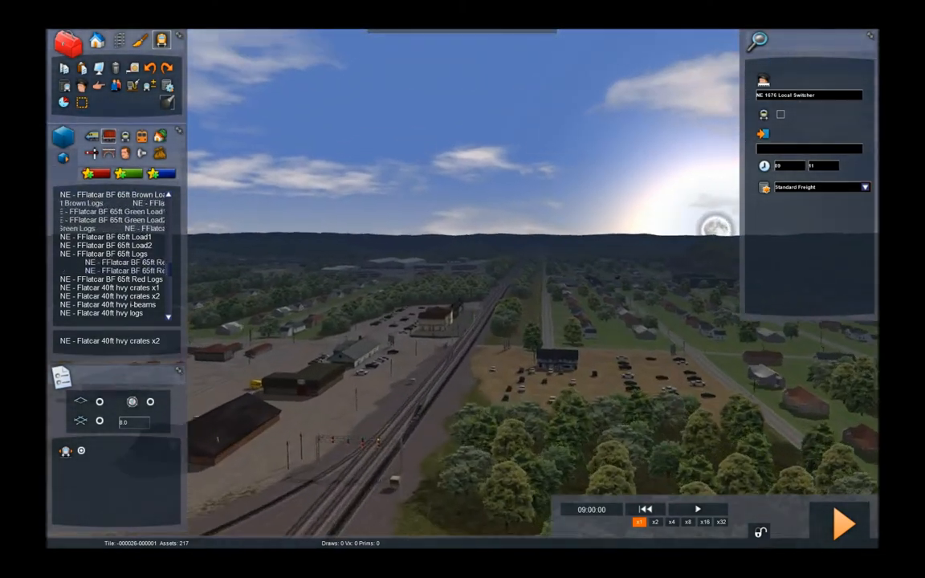
key(Up)
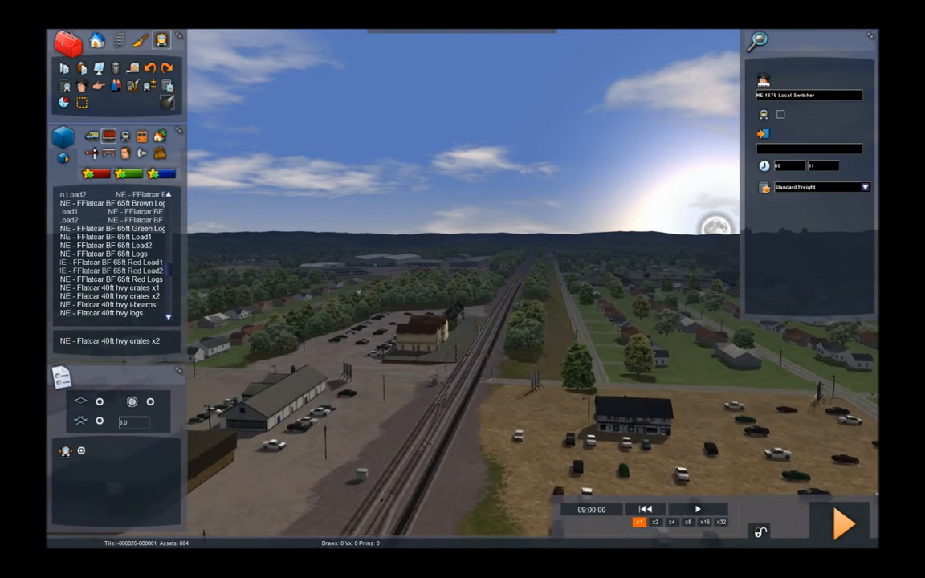
key(Up)
right_drag(462, 289, 505, 249)
key(Up)
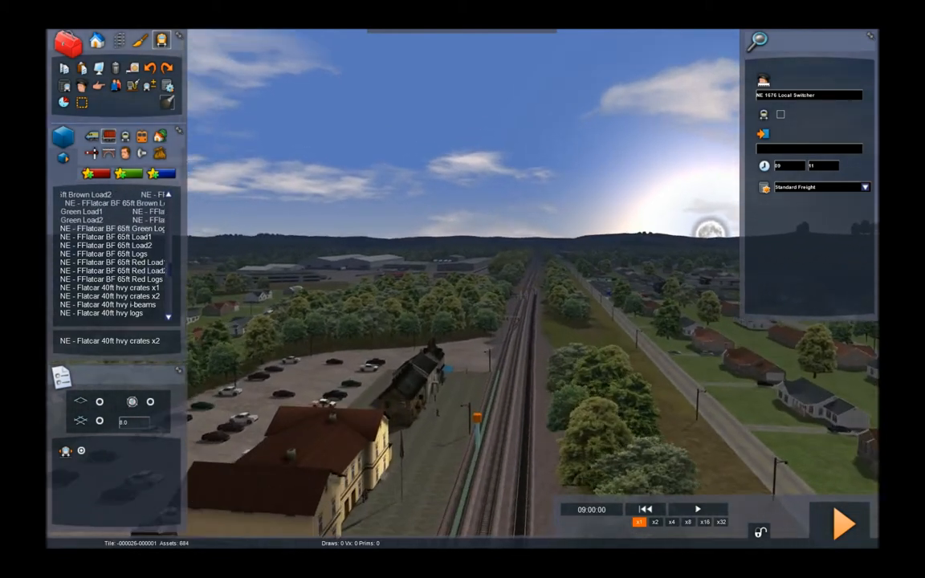
key(Up)
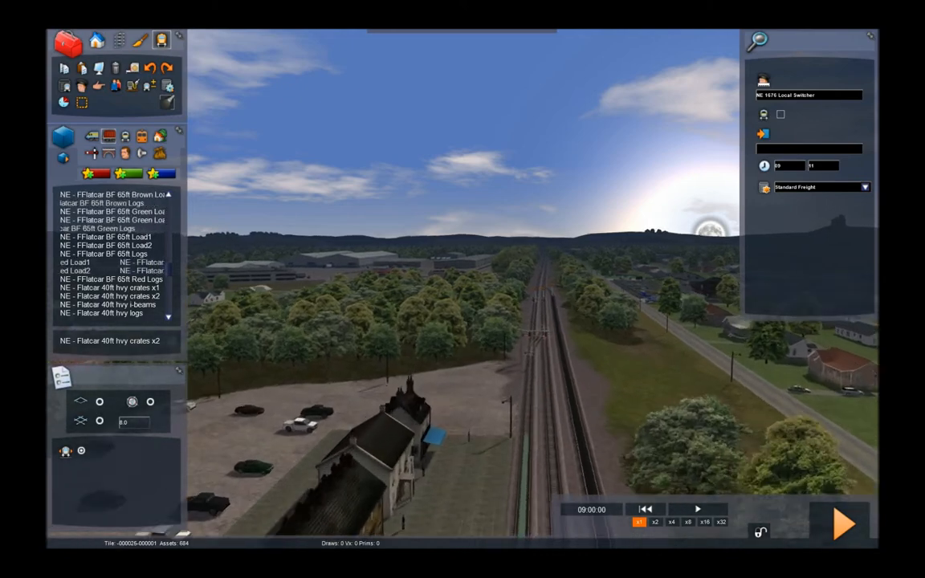
right_drag(463, 289, 522, 305)
key(Up)
key(Up)
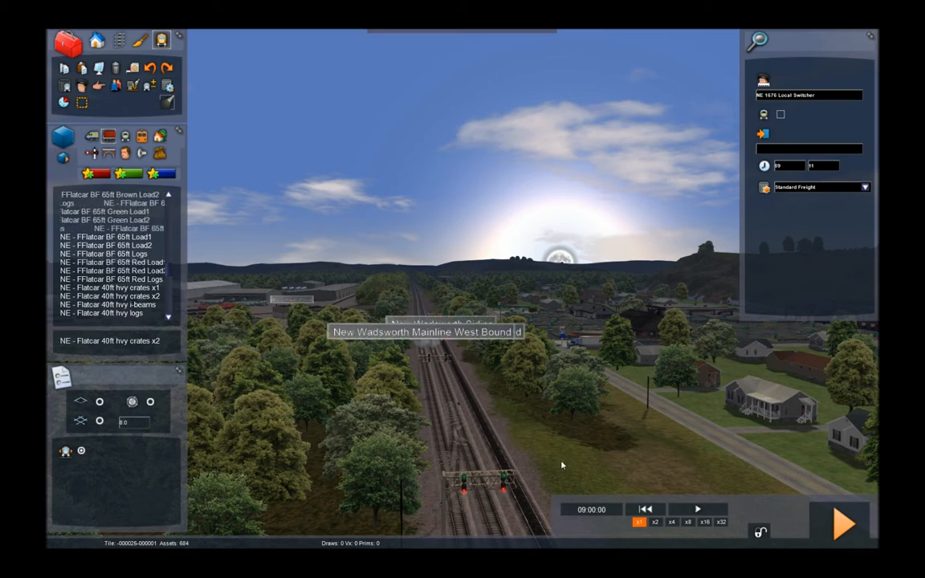
key(Up)
right_drag(561, 465, 499, 475)
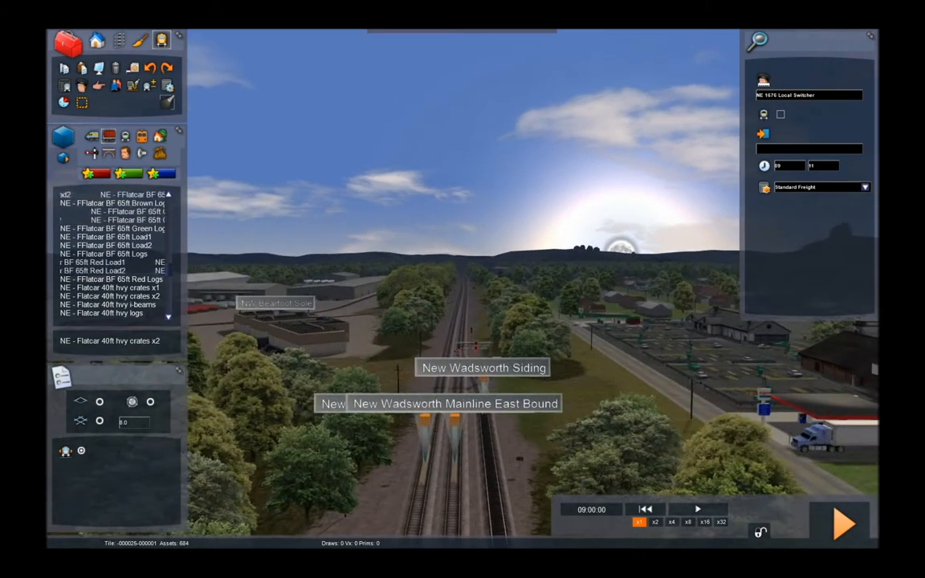
key(Up)
right_drag(532, 425, 552, 461)
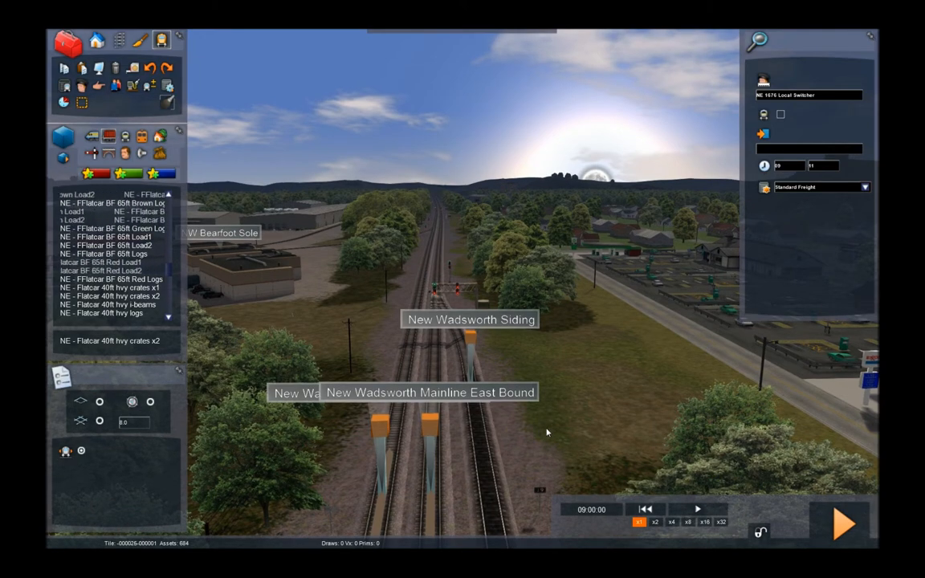
Step: Place a Marker - Siding on the track nearest the houses, opposite the crossover and short of the signal gantry
right_drag(532, 441, 708, 502)
key(Down)
key(Up)
key(Down)
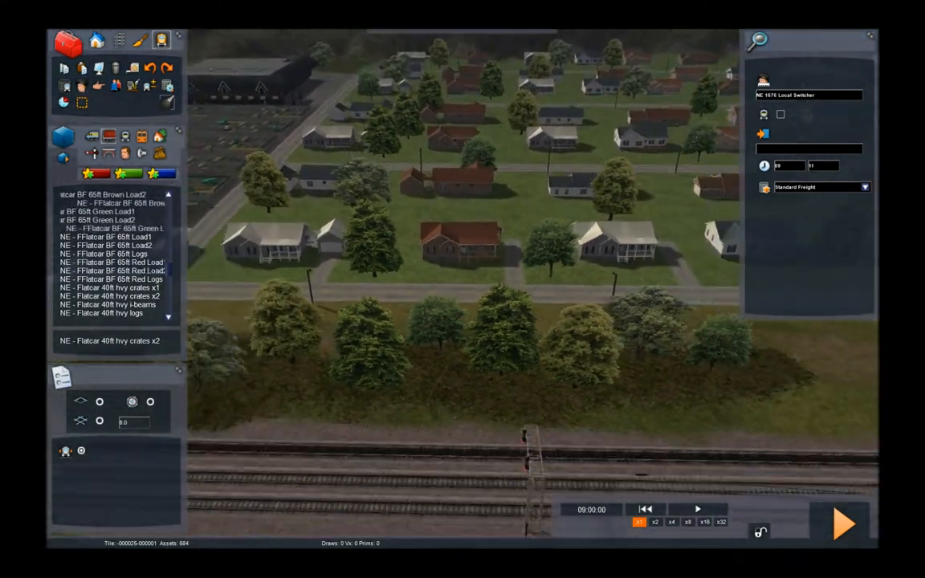
key(Right)
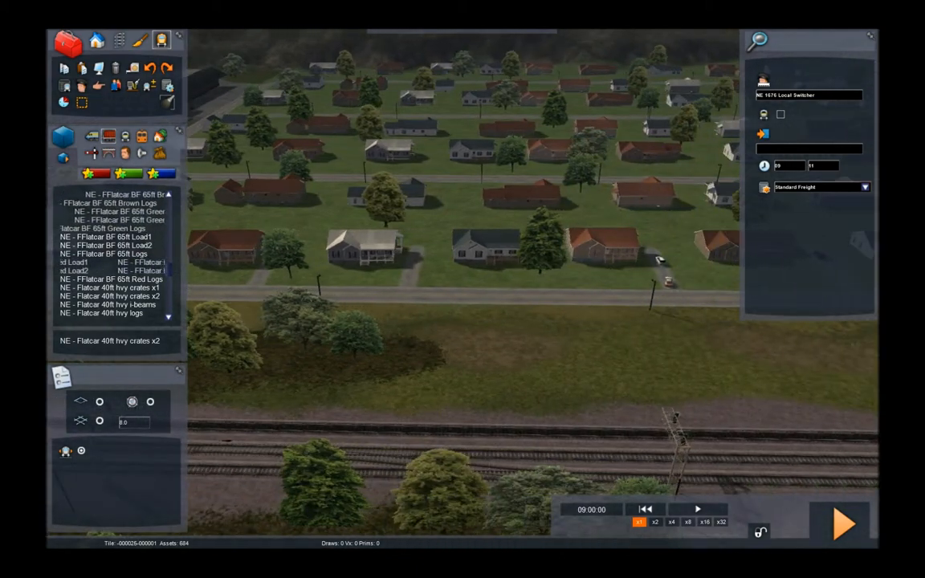
right_drag(708, 502, 440, 532)
right_drag(540, 384, 507, 354)
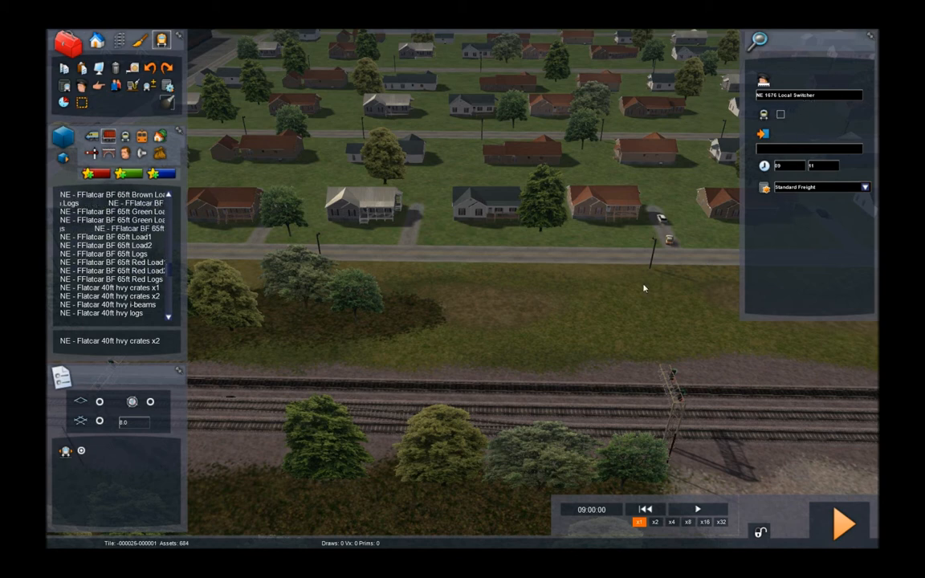
click(553, 319)
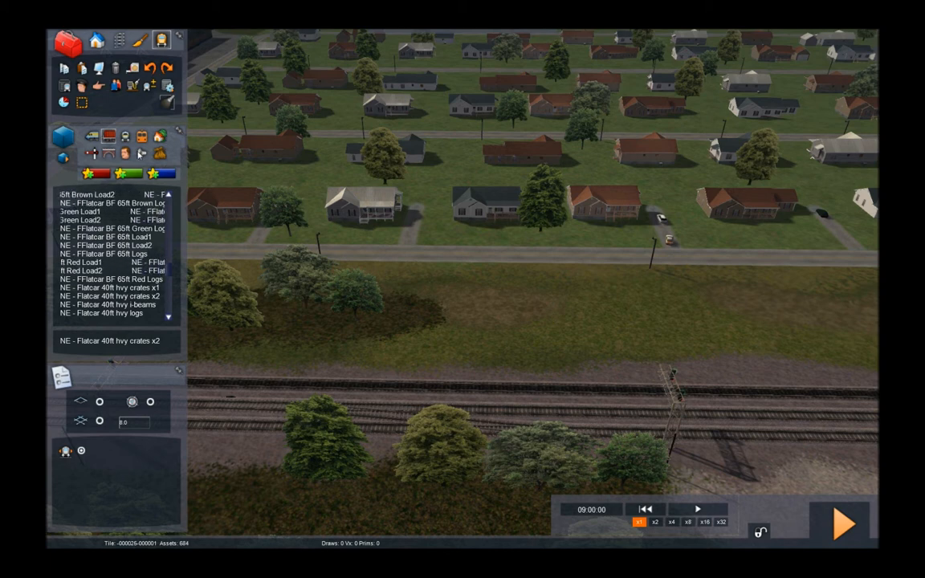
click(91, 154)
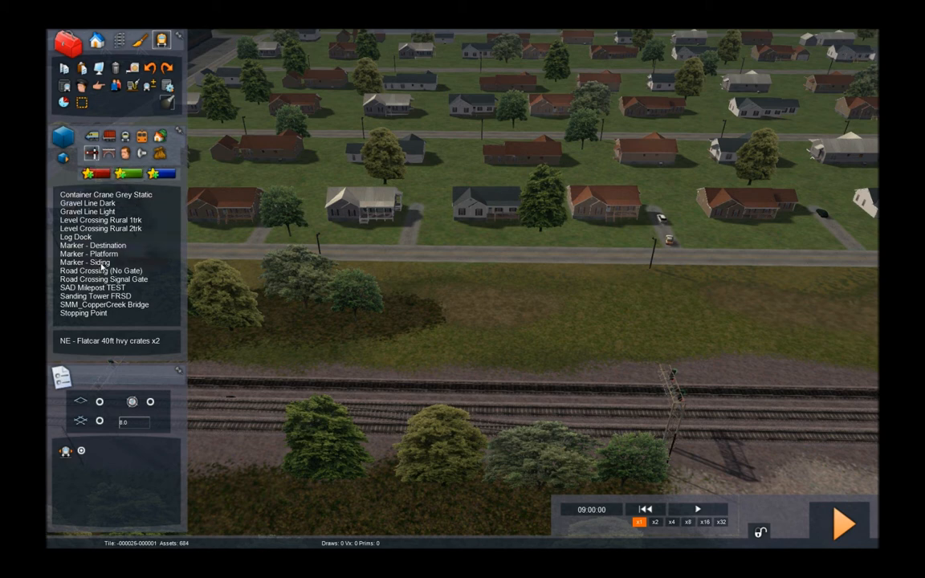
click(88, 263)
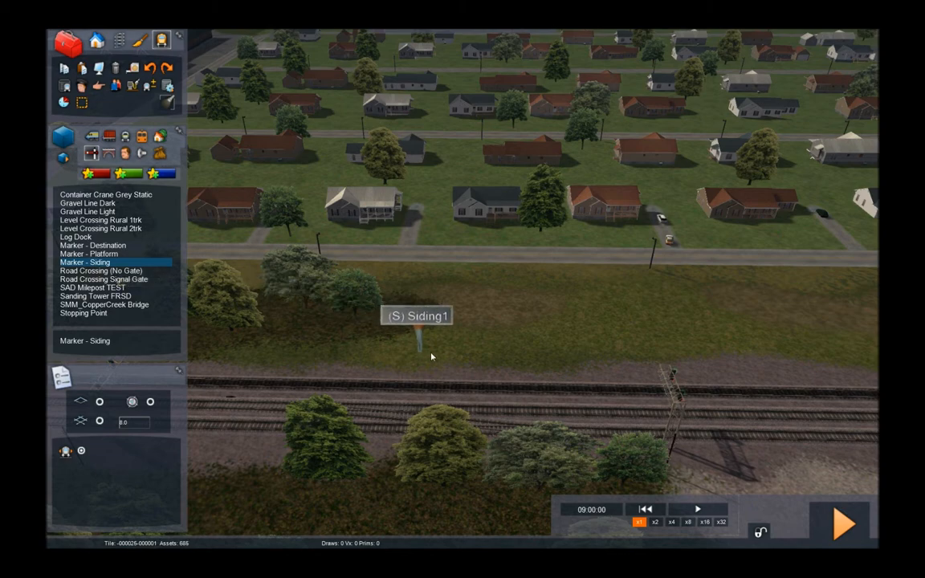
click(457, 383)
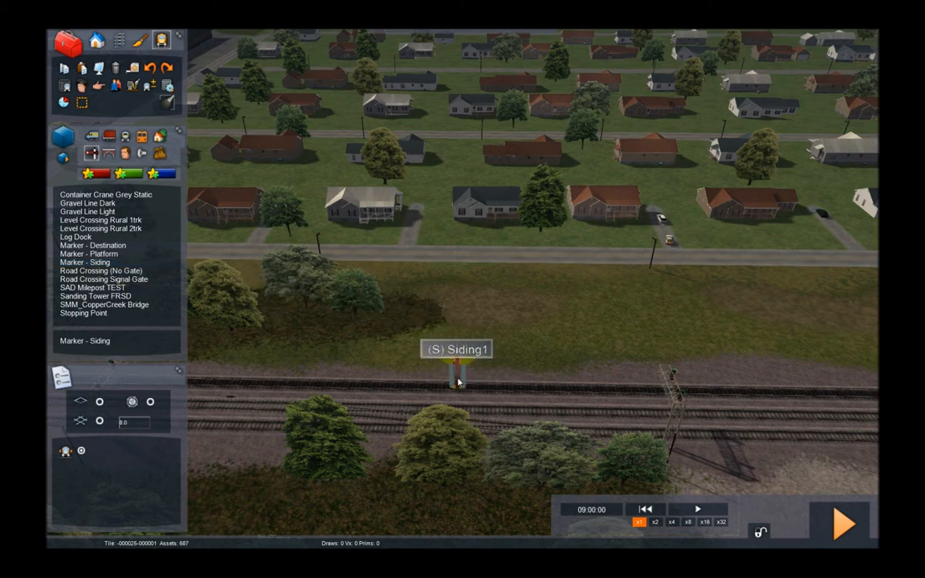
scroll(457, 354, up, 8)
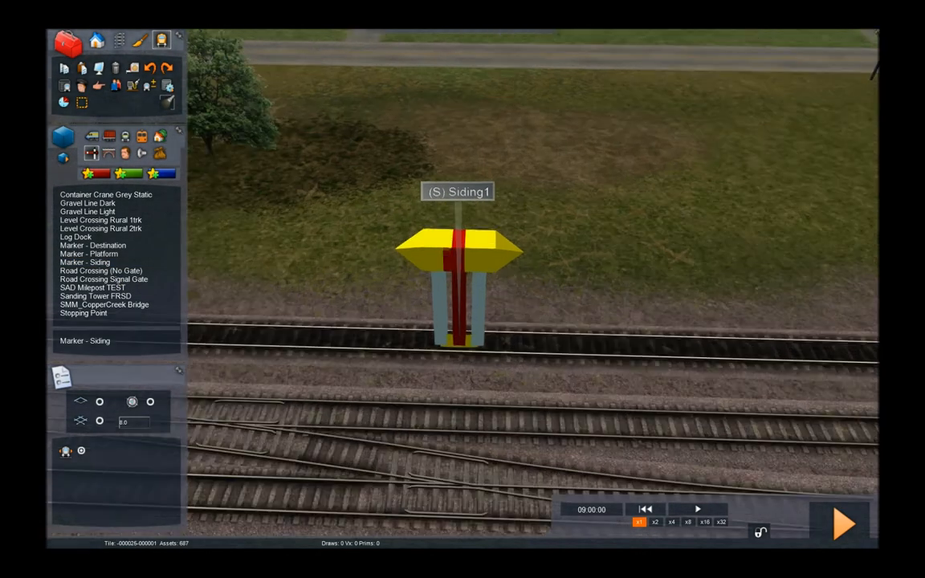
scroll(461, 381, down, 8)
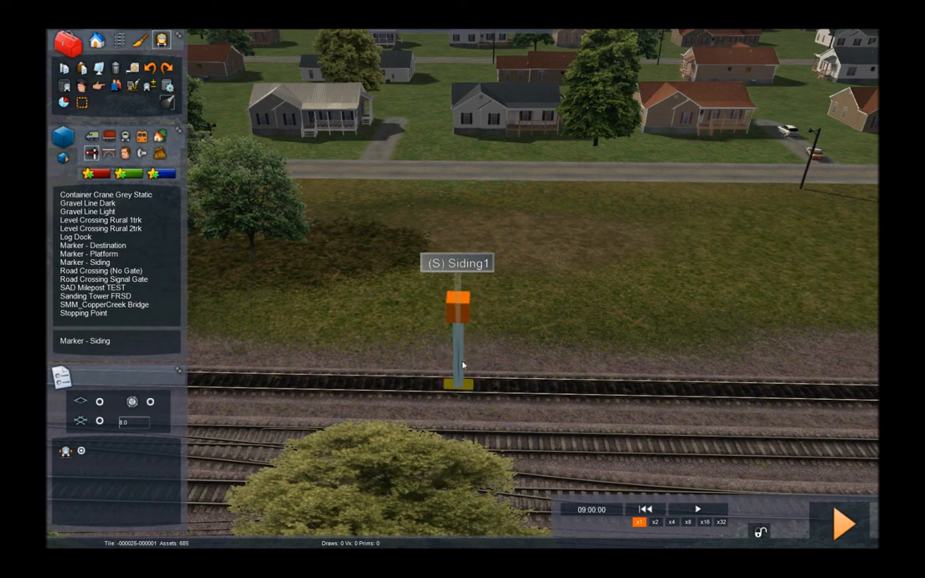
Step: Stretch the new siding marker along its track, from near the New Wadsworth Siding marker to well past the signal gantry by the gravel area
right_drag(591, 391, 759, 428)
mouse_move(819, 437)
right_down()
mouse_move(418, 418)
mouse_move(369, 402)
mouse_move(563, 418)
mouse_move(600, 393)
right_up()
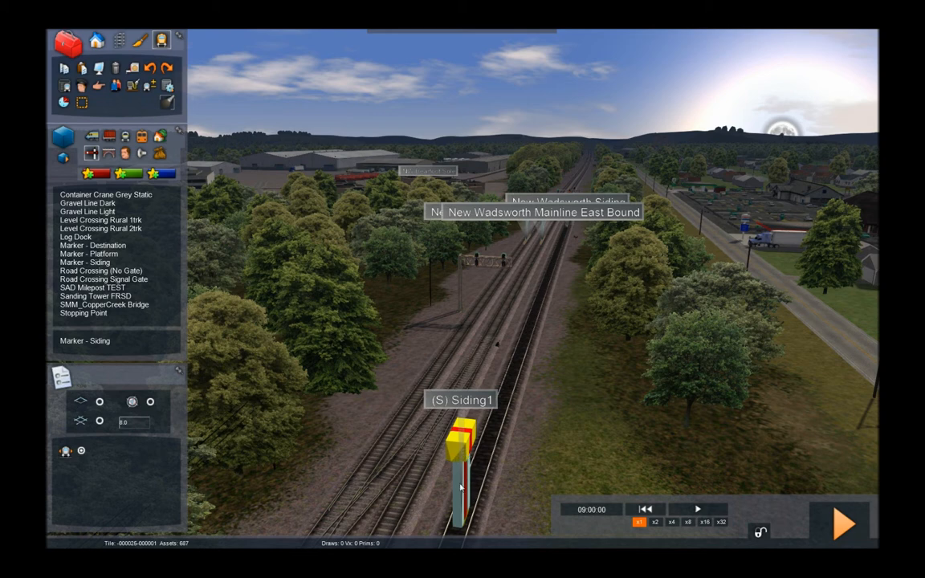
mouse_move(461, 488)
mouse_down()
mouse_move(461, 516)
mouse_move(507, 365)
mouse_move(566, 238)
mouse_up()
scroll(566, 239, up, 3)
key(Down)
right_drag(566, 238, 574, 326)
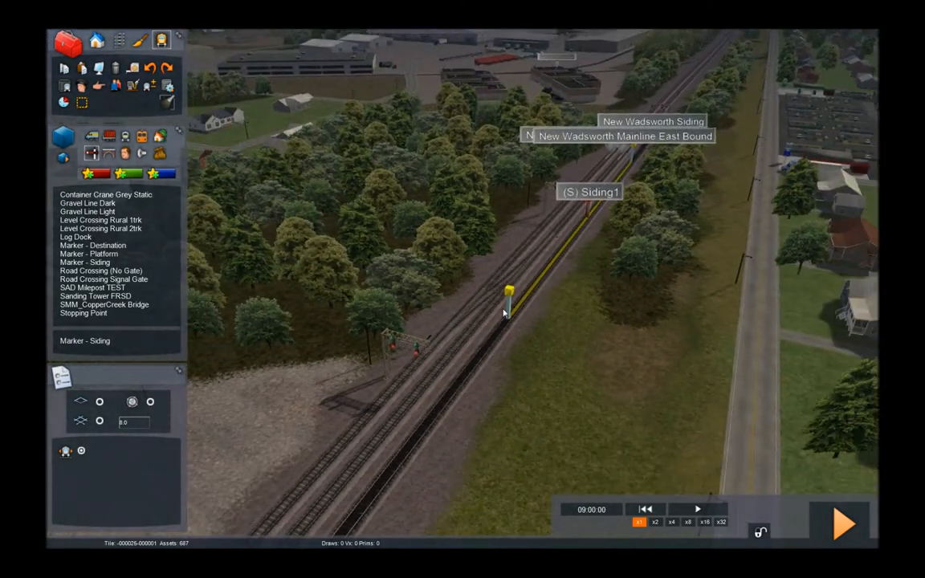
mouse_move(510, 315)
mouse_down()
mouse_move(346, 510)
mouse_move(373, 515)
mouse_up()
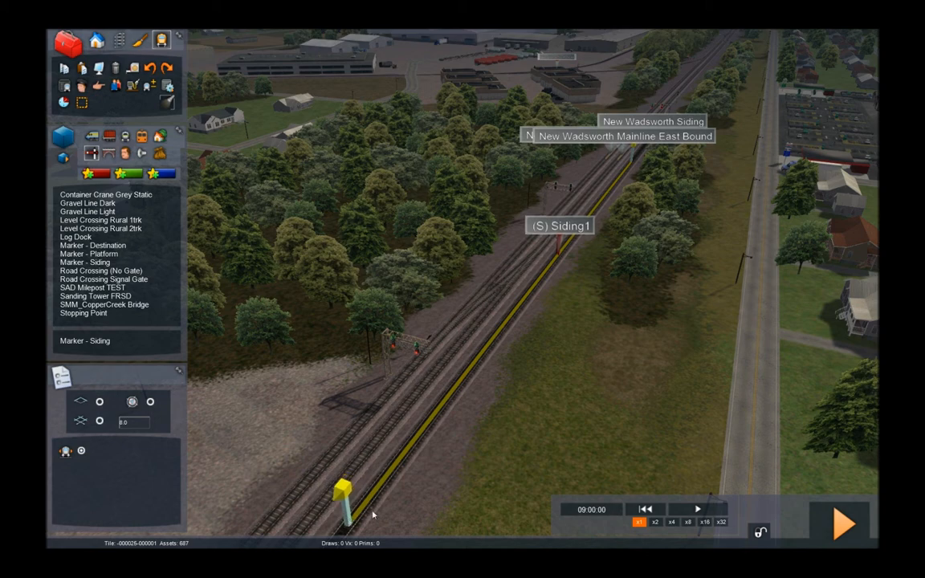
Step: Inspect the extent of the newly marked siding and return to the NW Sash timber yard
key(Up)
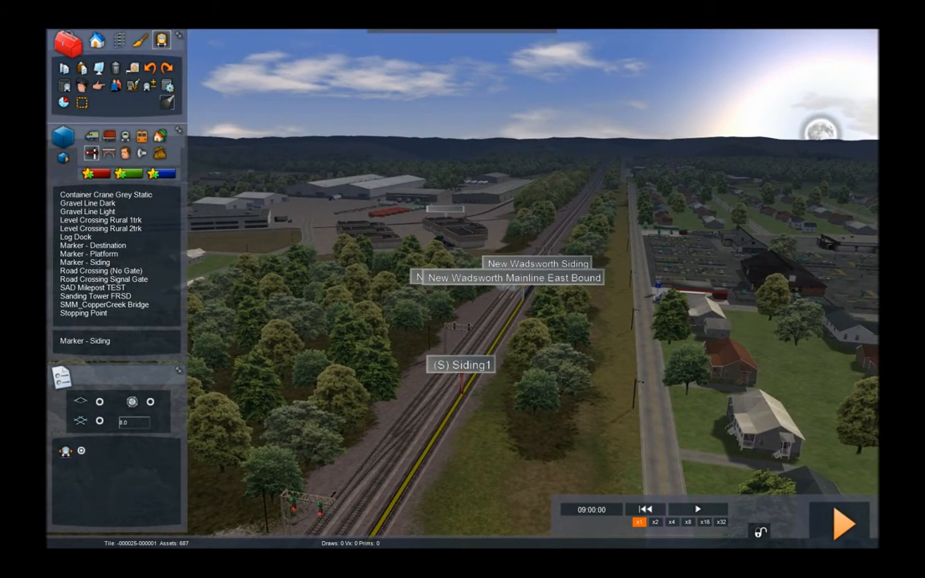
key(Up)
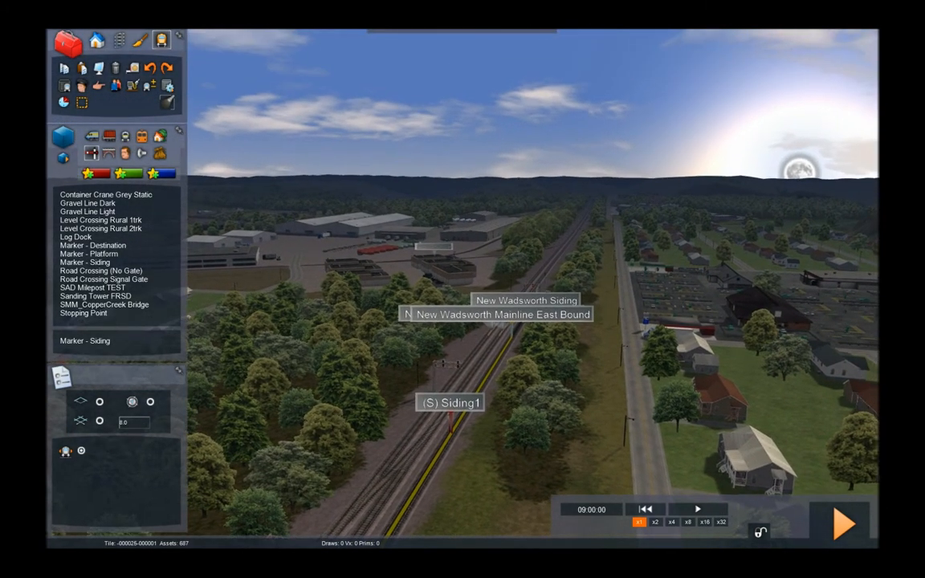
key(Left)
key(Down)
key(Left)
key(Down)
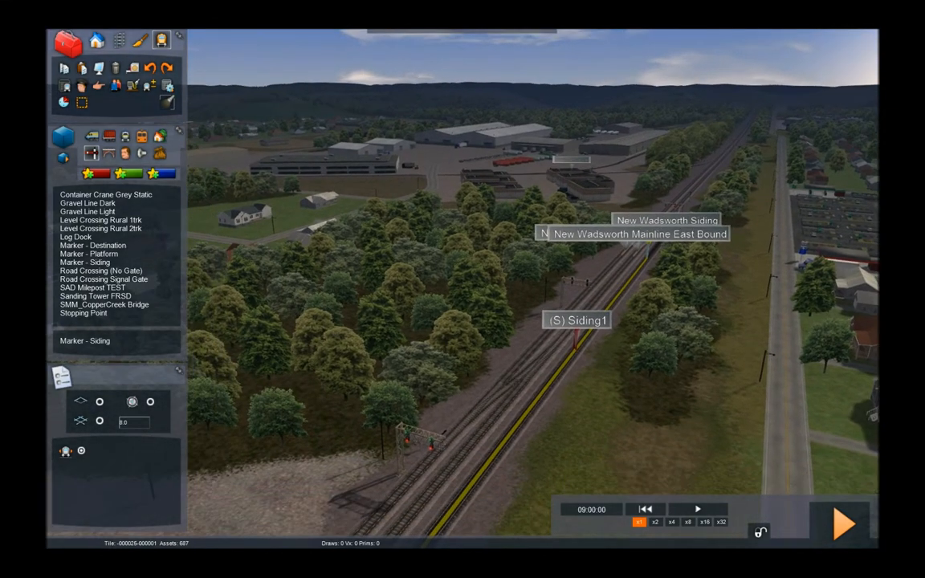
key(Right)
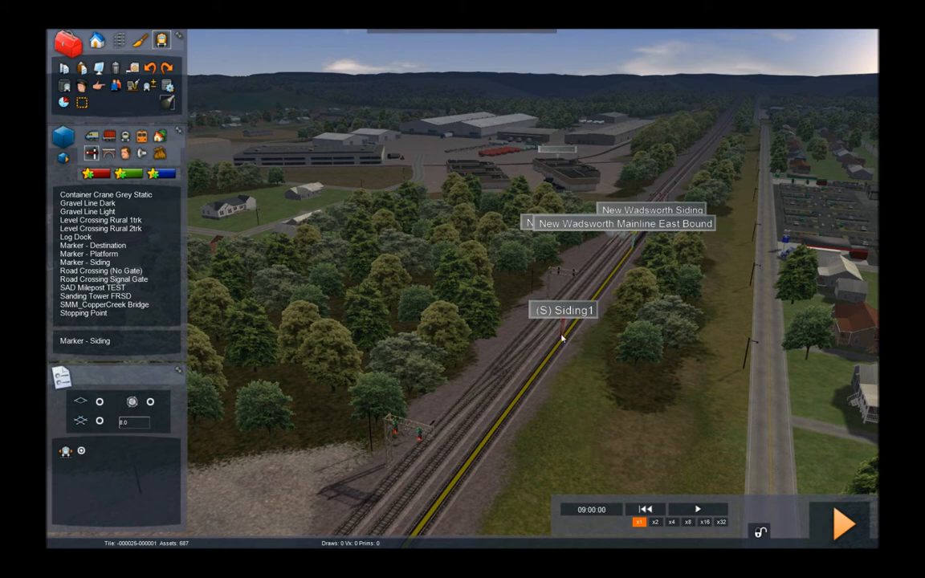
right_drag(565, 382, 857, 331)
key(Up)
key(Up)
right_drag(561, 402, 570, 394)
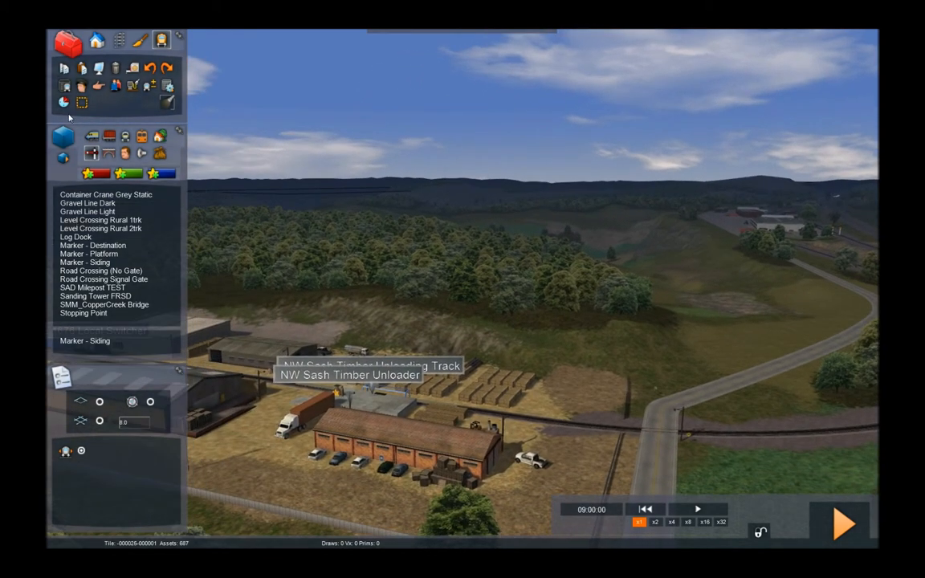
Step: Open the scenario timetable and add a final destination instruction to the NE 1676 Local Switcher service
click(64, 103)
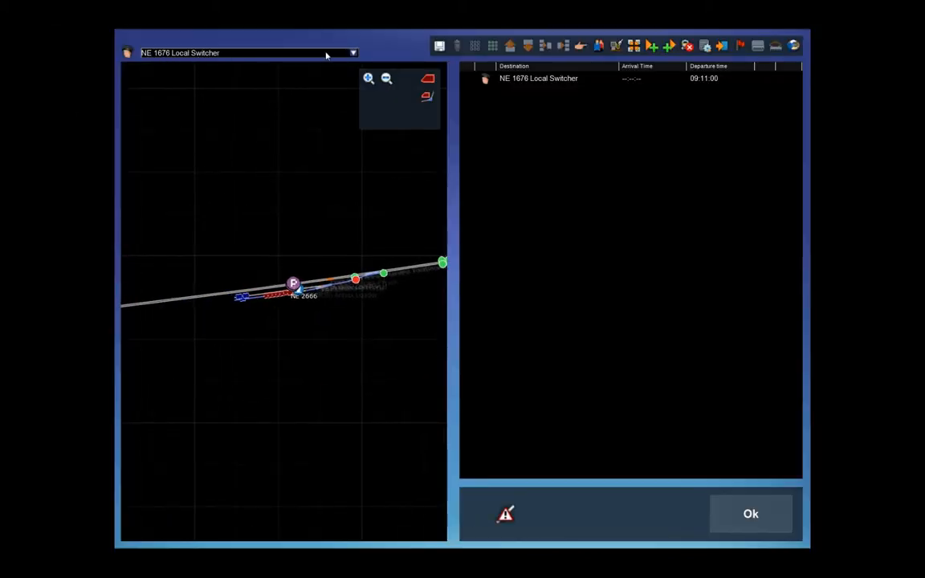
click(353, 53)
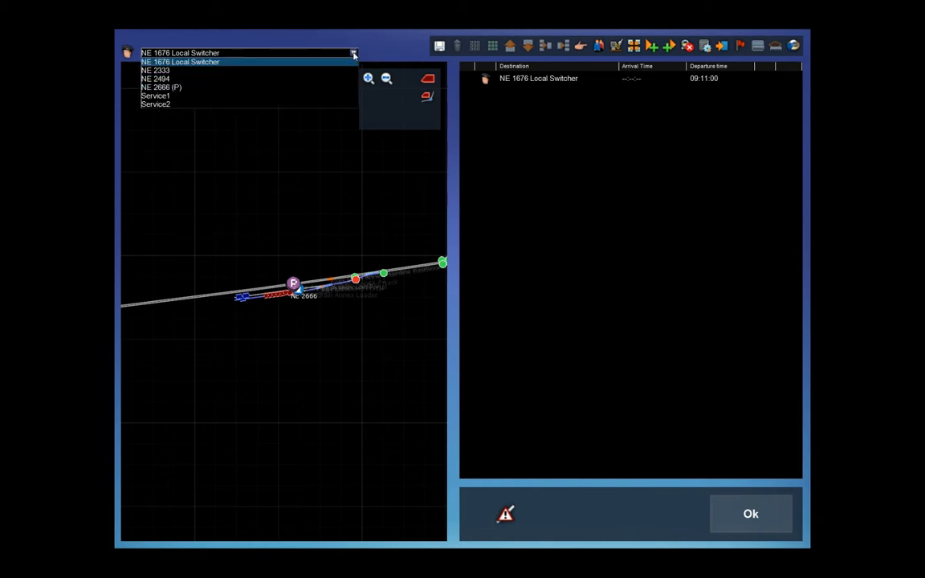
click(222, 54)
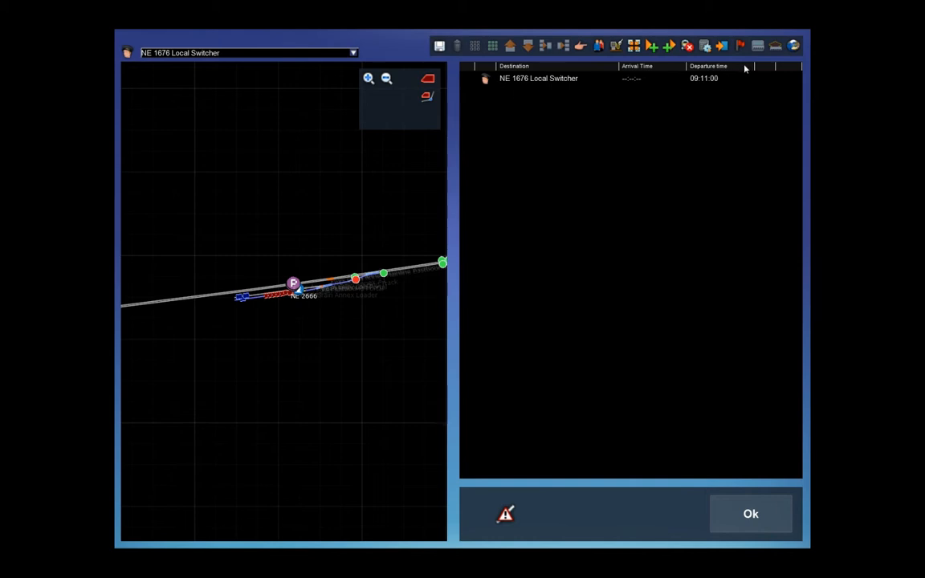
click(723, 47)
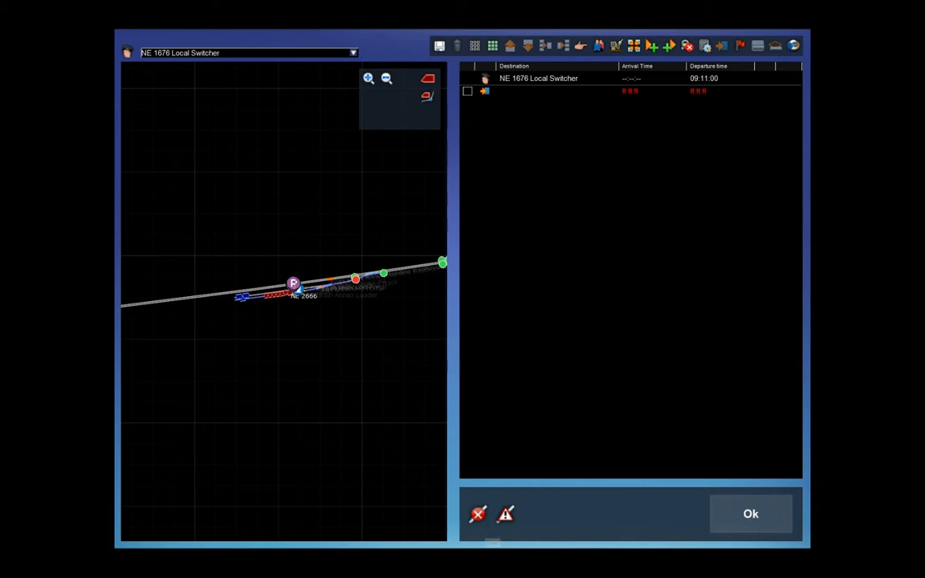
Step: Read the error details for the NE 1676 Local Switcher service and examine the tracks around its train on the map
click(477, 515)
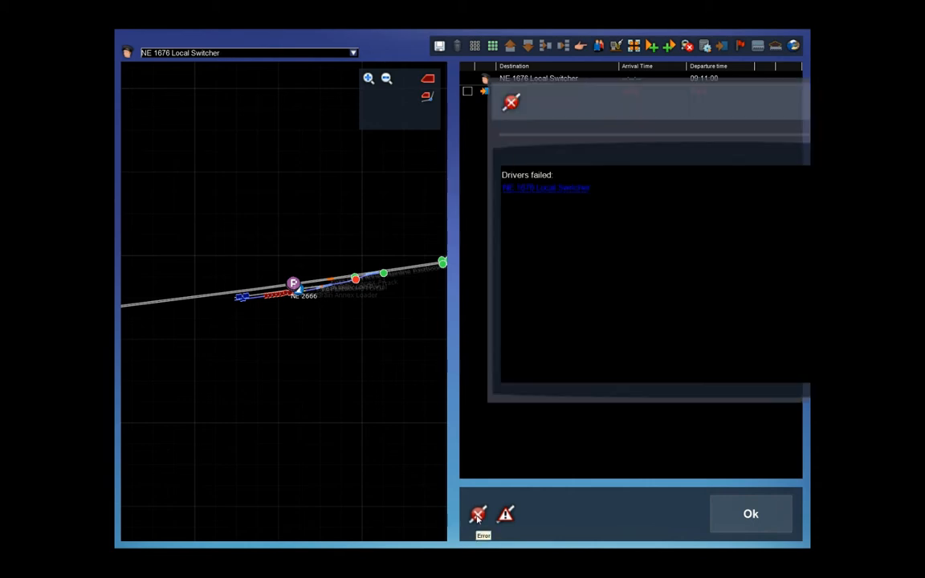
click(550, 189)
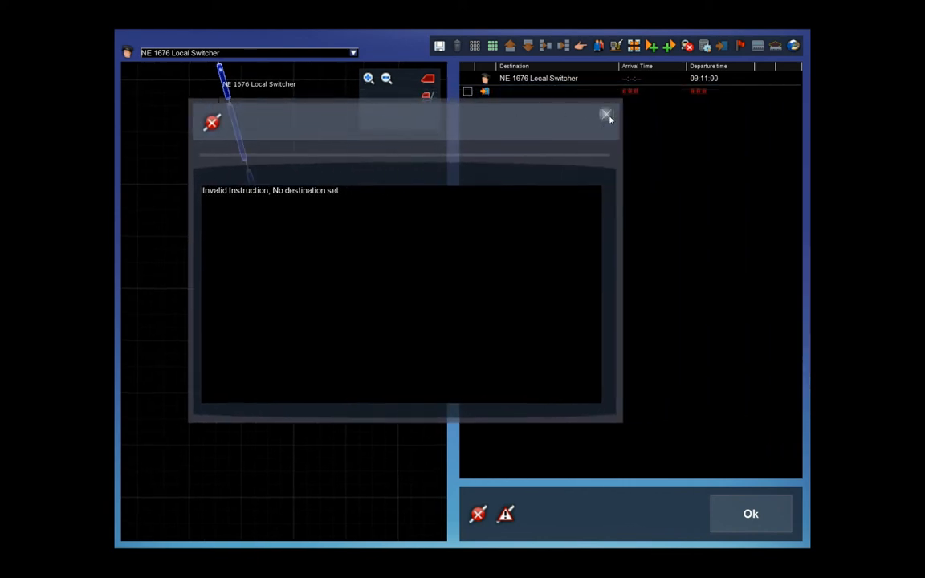
click(606, 114)
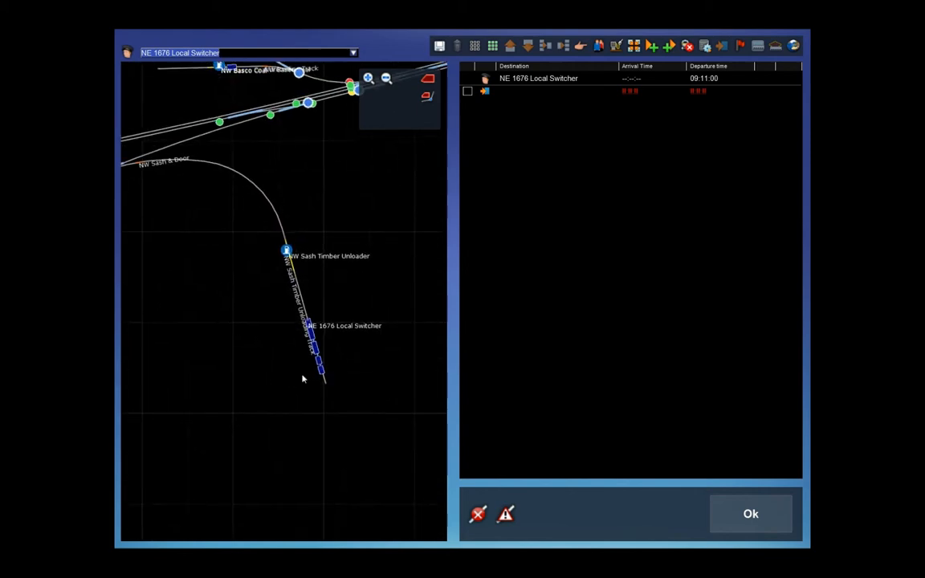
drag(238, 336, 312, 346)
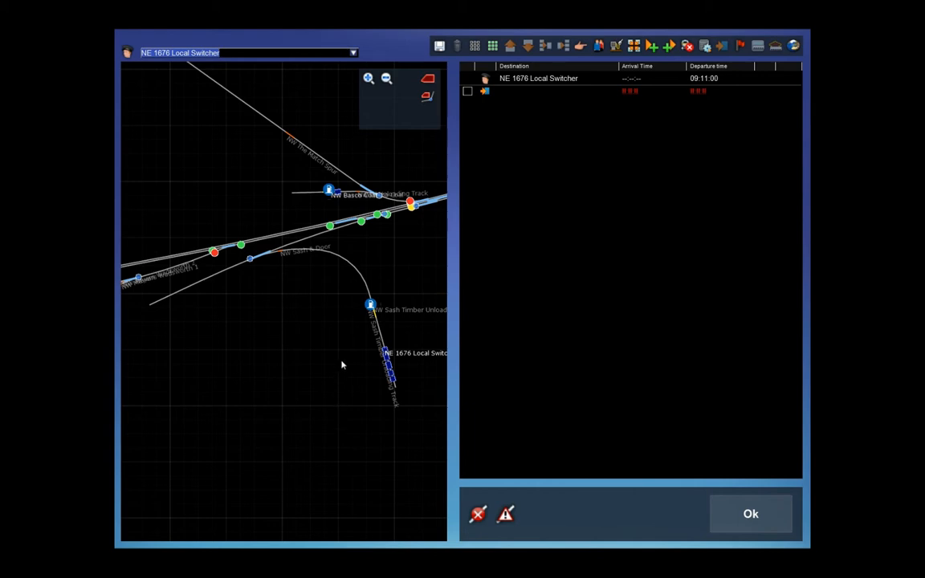
Step: Set the destination of the NE 1676 Local Switcher's final instruction to (S) Siding1
click(487, 92)
click(727, 137)
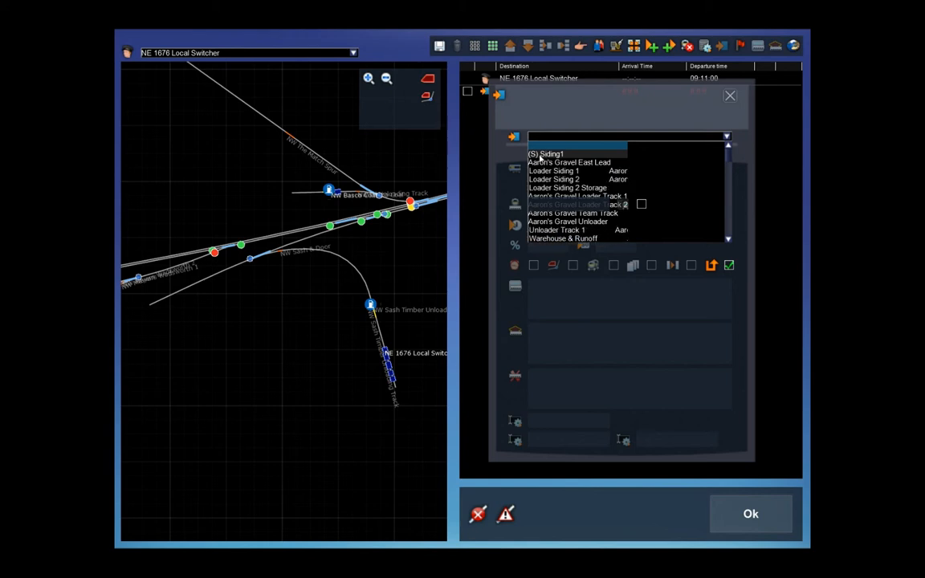
click(555, 155)
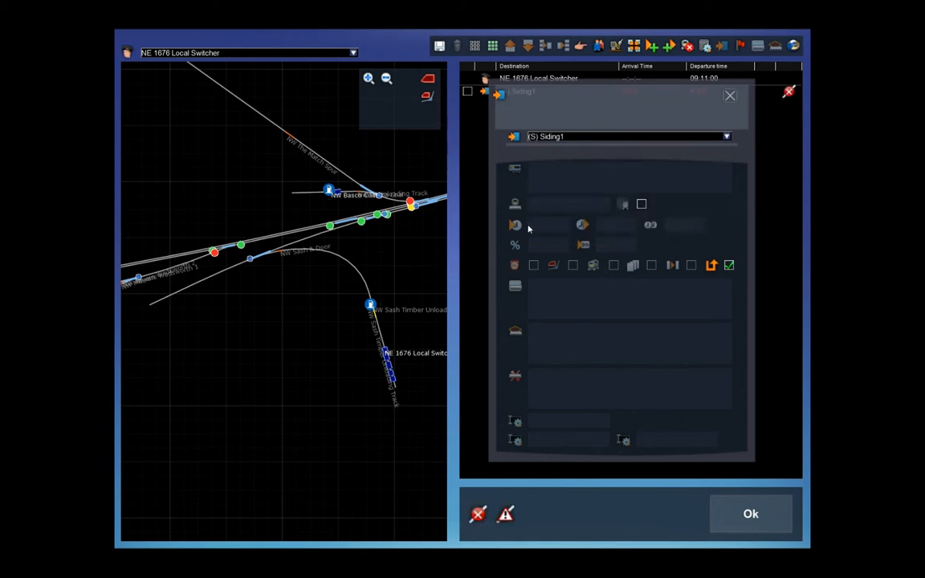
Step: Read the pathing error details for the NE 1676 Local Switcher and close the destination instruction's settings
click(478, 514)
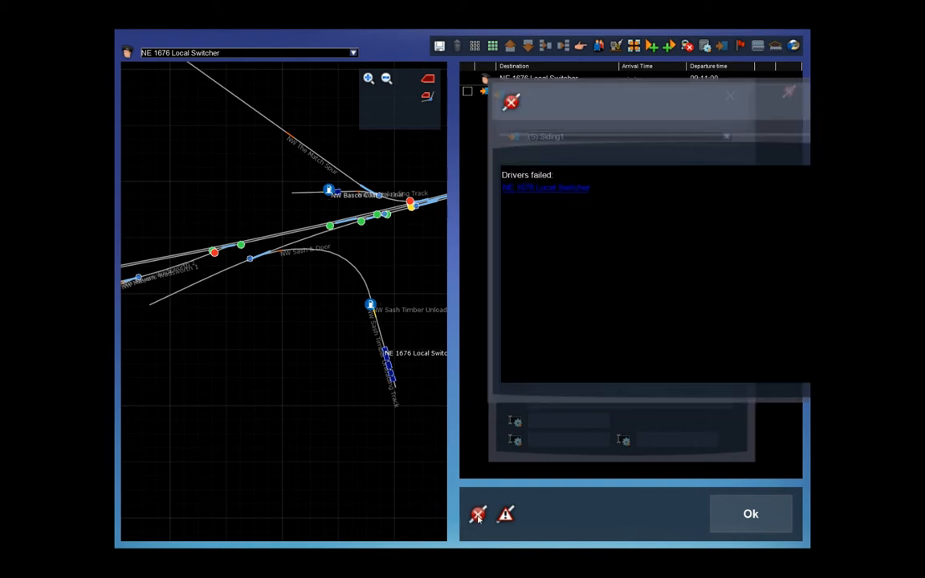
click(558, 188)
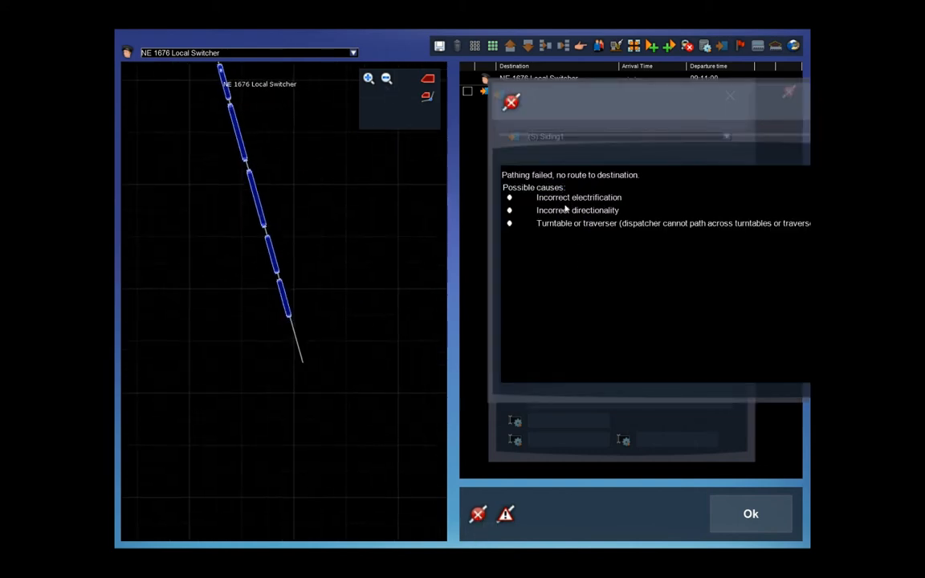
drag(622, 100, 387, 135)
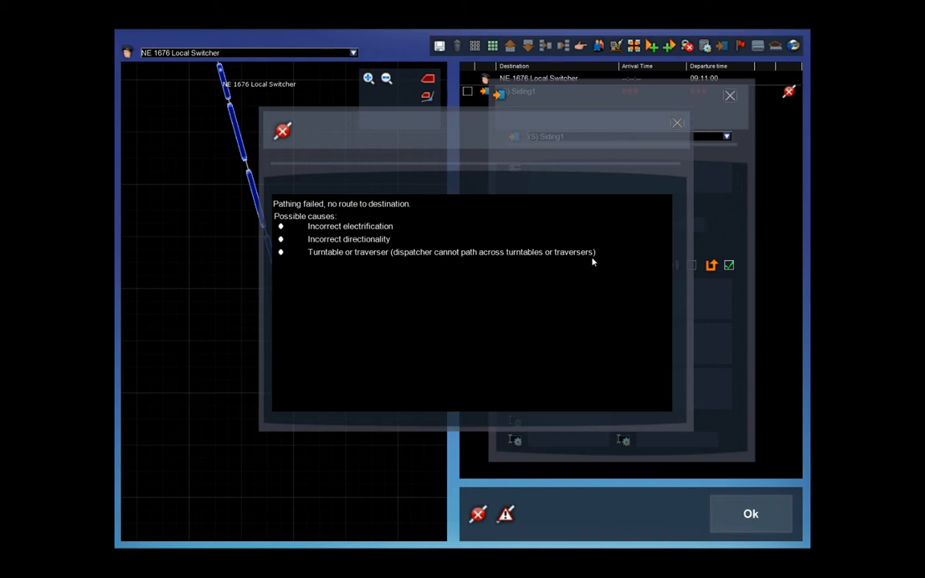
click(677, 124)
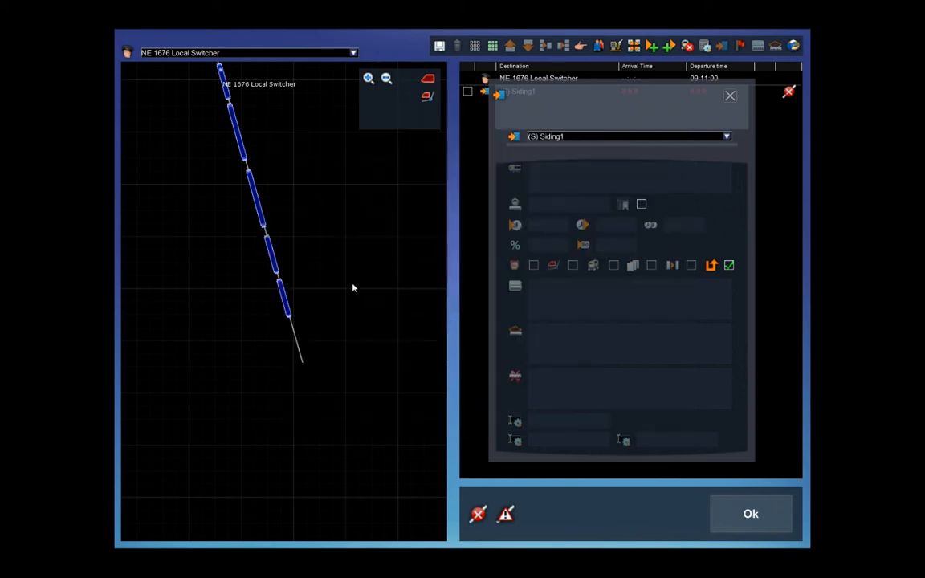
click(321, 204)
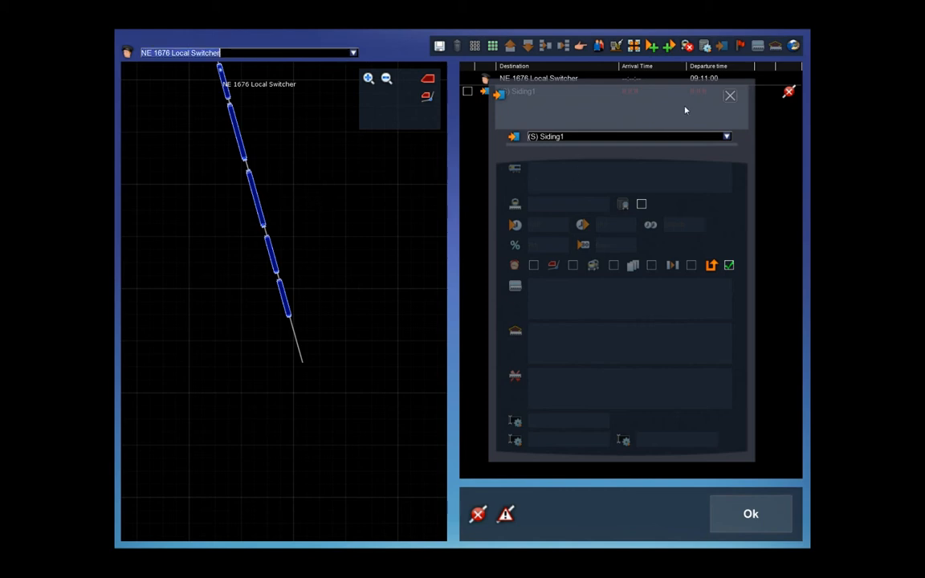
click(730, 96)
Step: Examine the tracks on the timetable map between the NE 1676 Local Switcher's train and (S) Siding1
scroll(304, 234, down, 4)
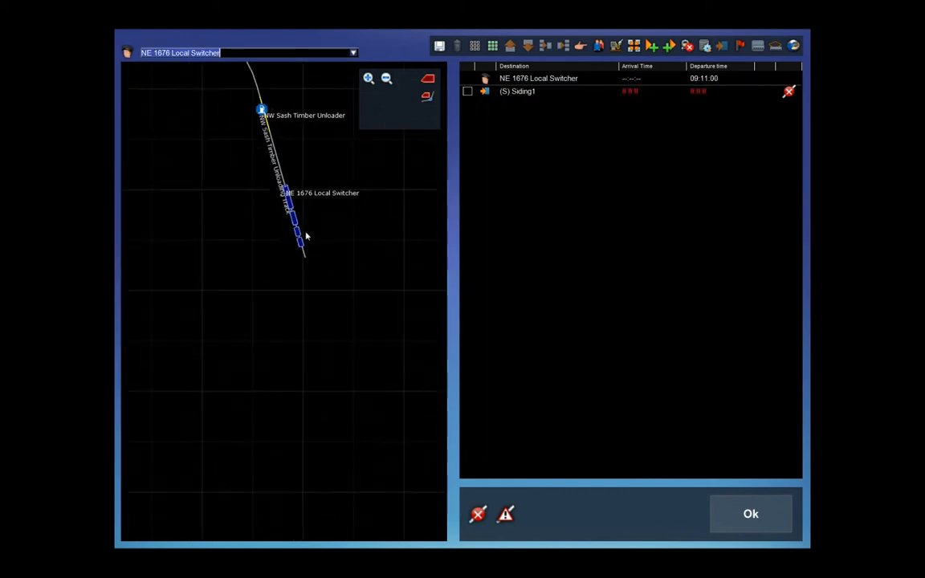
scroll(328, 296, down, 1)
drag(190, 198, 295, 333)
scroll(275, 296, down, 3)
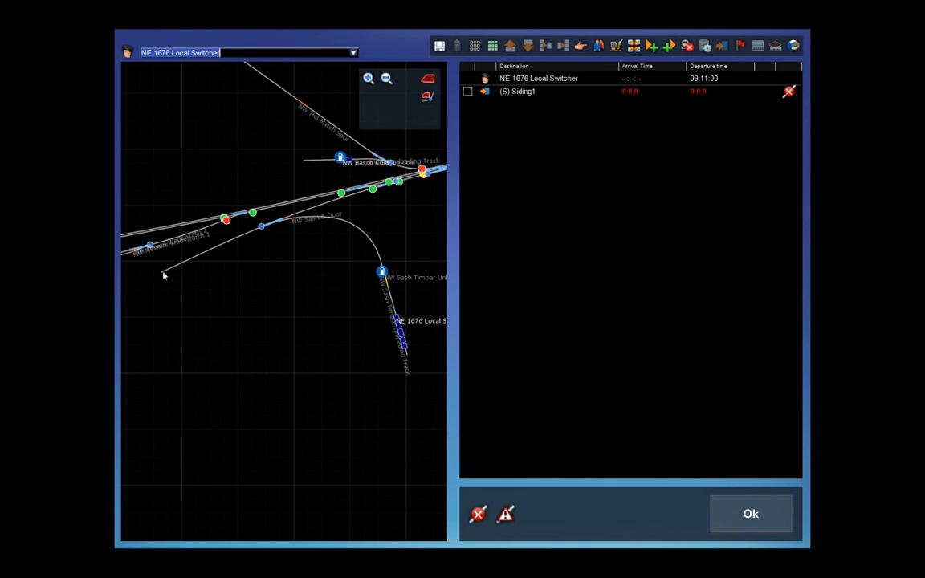
drag(376, 214, 198, 267)
drag(340, 222, 215, 260)
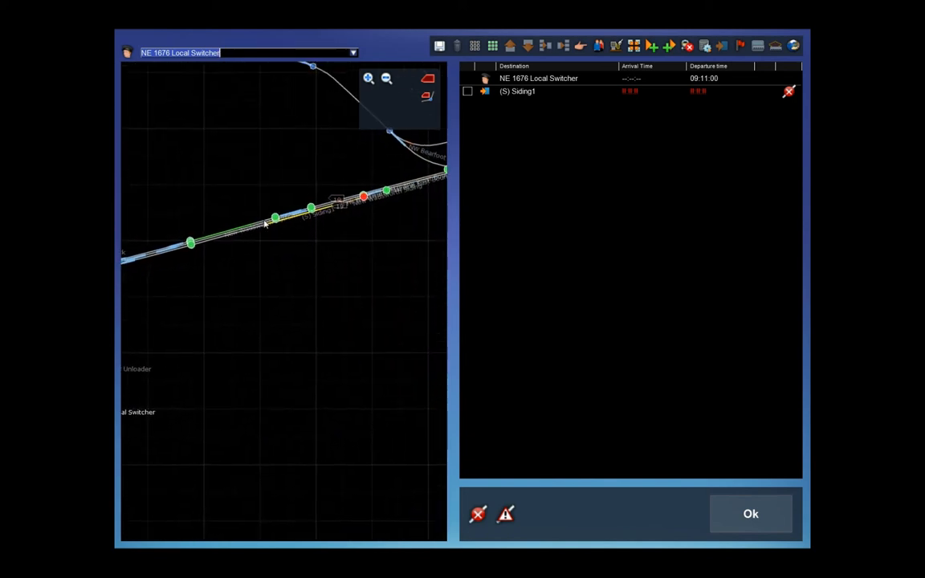
drag(256, 306, 305, 296)
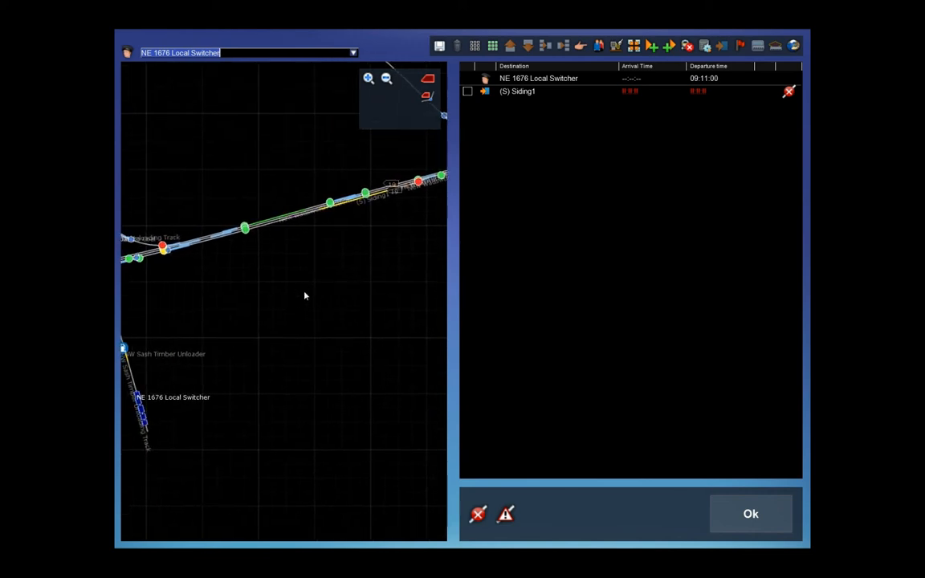
scroll(303, 297, down, 2)
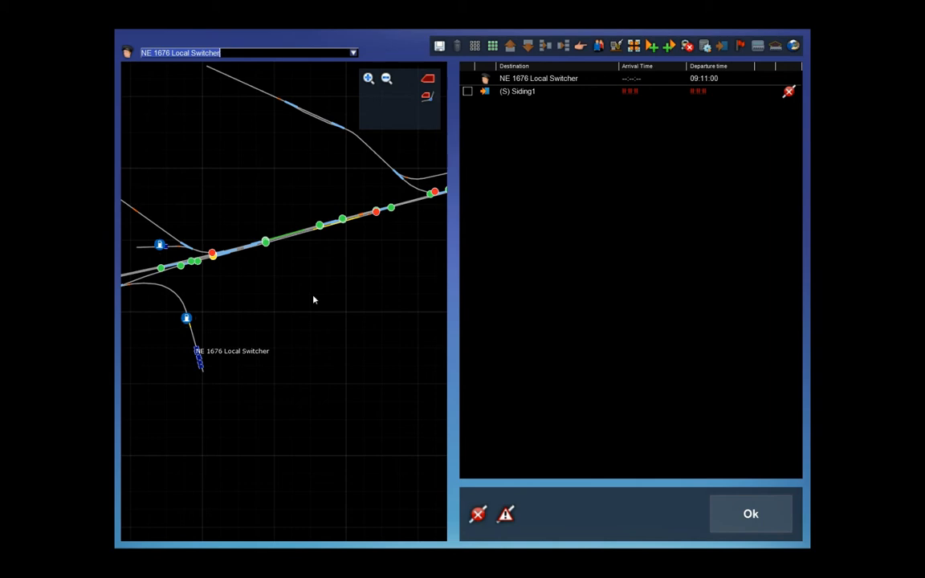
Step: Accept the timetable and save the changes to the current scenario
click(754, 516)
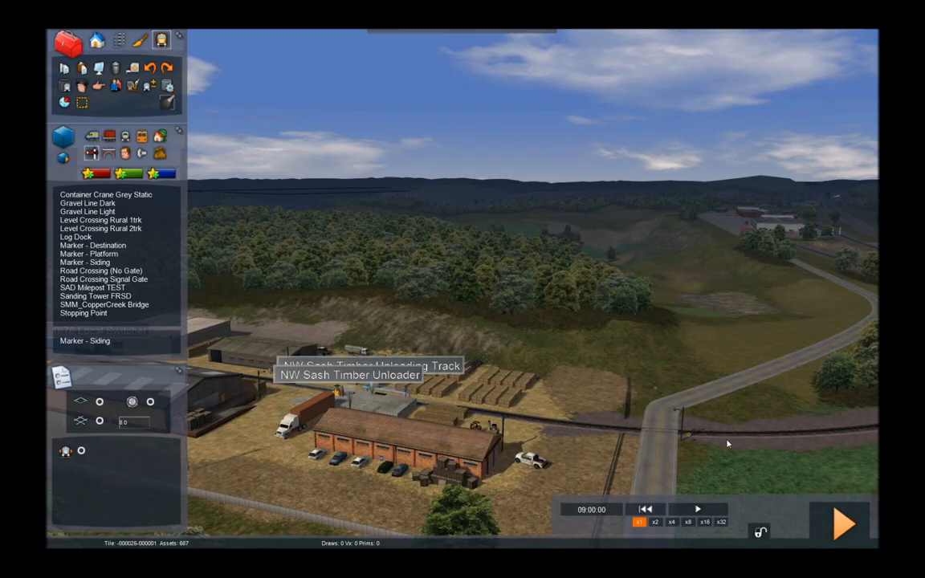
key(F2)
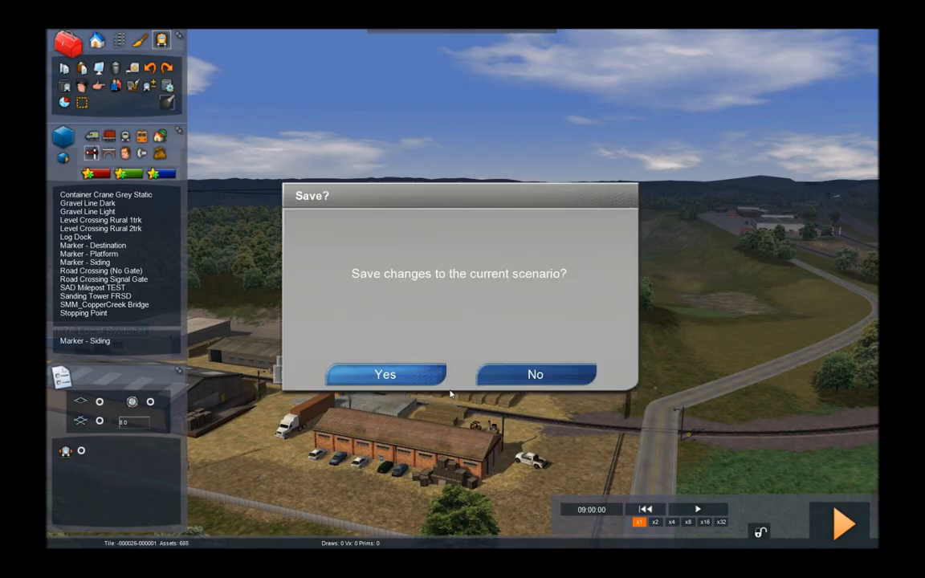
click(386, 381)
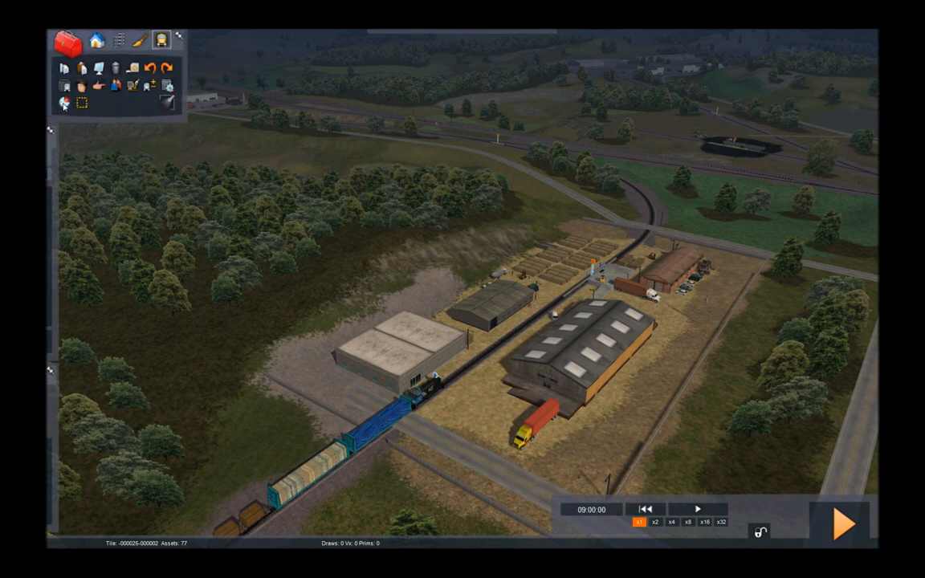
Step: Reopen the timetable and trace the NE 1676 Local Switcher's path from the timber unloading track to the dead-end track beyond NW Sash & Door
click(62, 102)
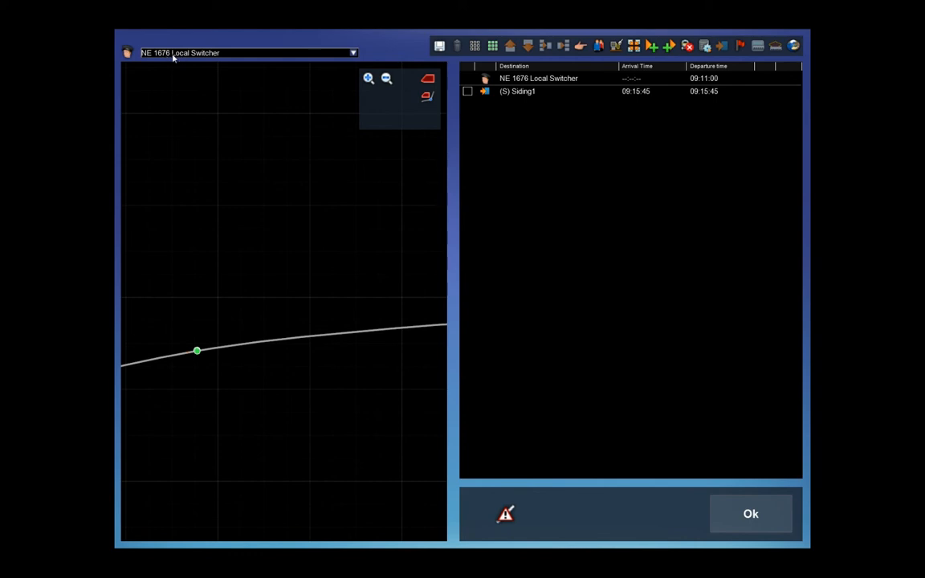
click(423, 81)
scroll(316, 167, down, 2)
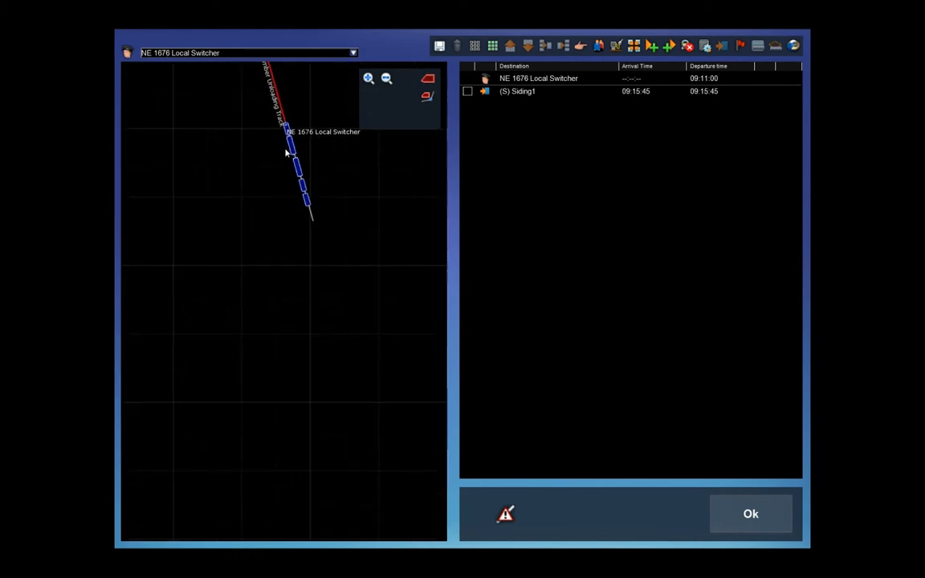
drag(227, 136, 279, 312)
scroll(279, 315, down, 3)
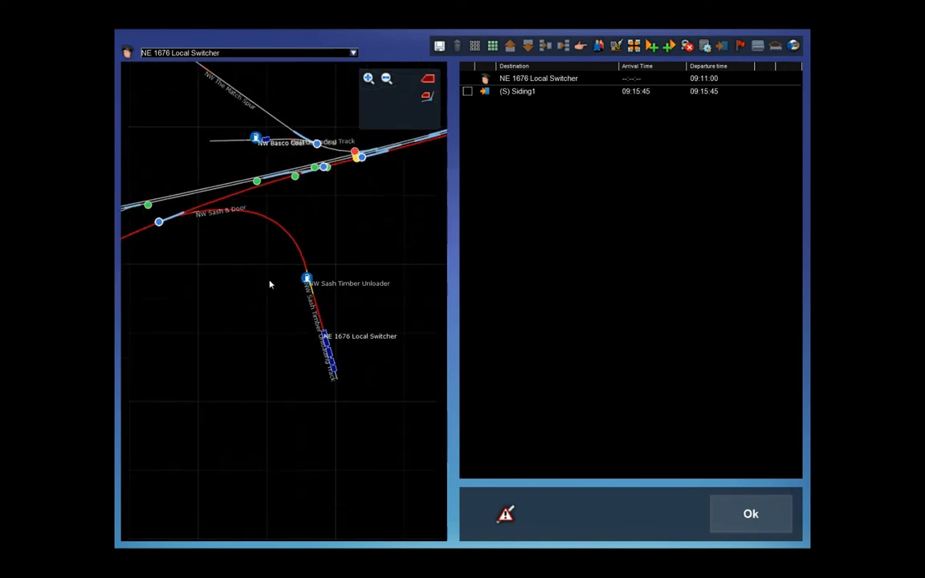
drag(225, 289, 310, 295)
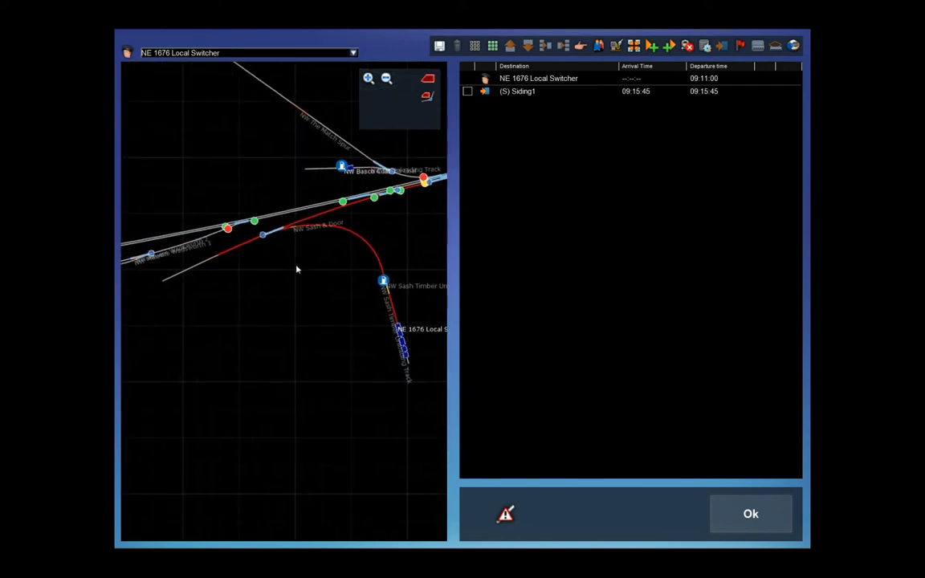
scroll(297, 269, up, 1)
scroll(390, 318, down, 1)
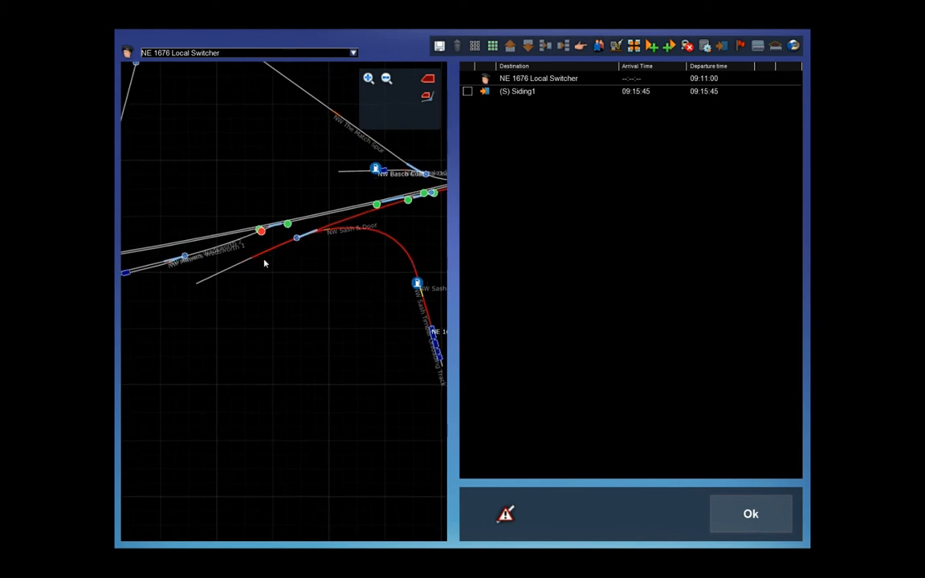
Step: Follow the service's path along the main line past New Wadsworth Platform and examine where it meets (S) Siding1
drag(335, 257, 212, 312)
mouse_move(336, 274)
mouse_down()
mouse_move(137, 328)
mouse_move(309, 294)
mouse_up()
scroll(334, 263, up, 2)
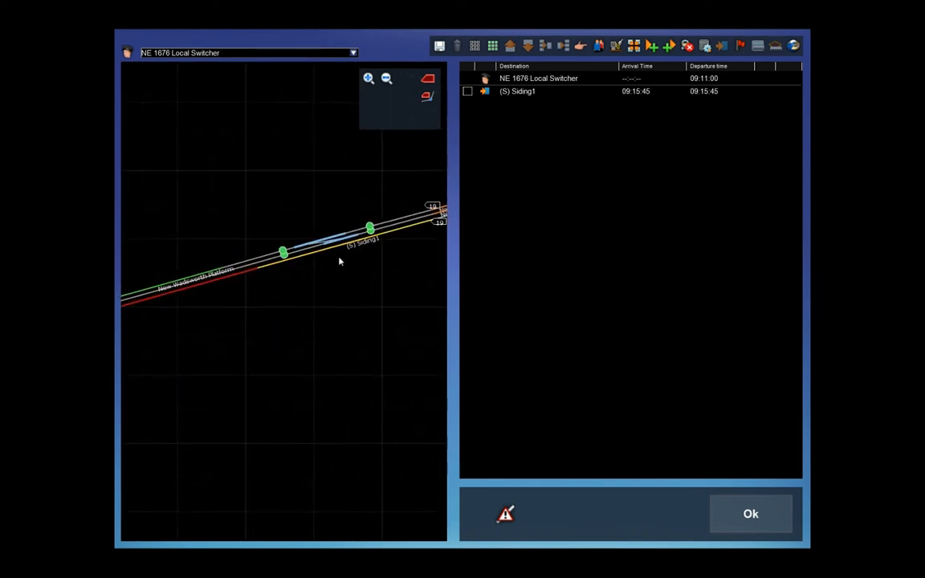
scroll(340, 261, up, 1)
drag(372, 241, 304, 306)
scroll(273, 285, down, 2)
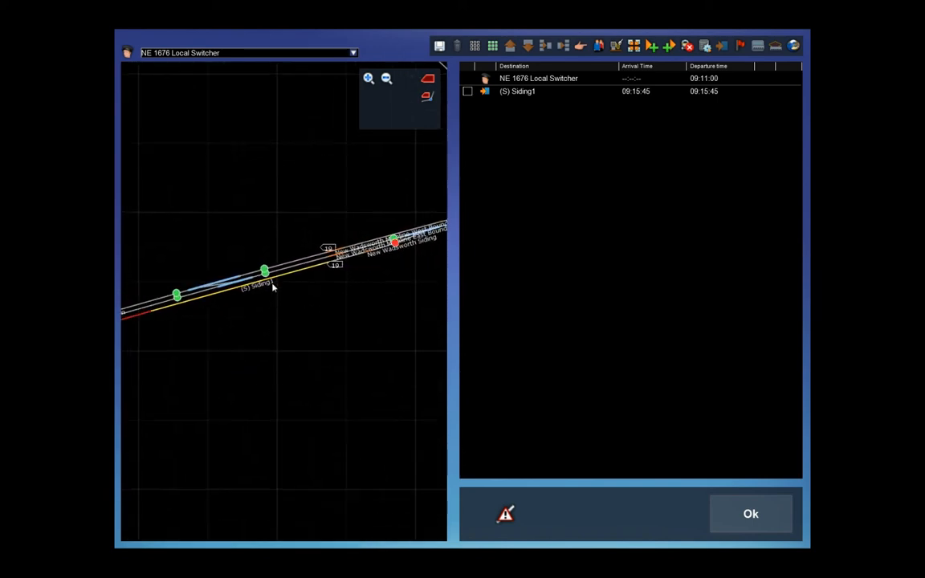
scroll(247, 344, down, 4)
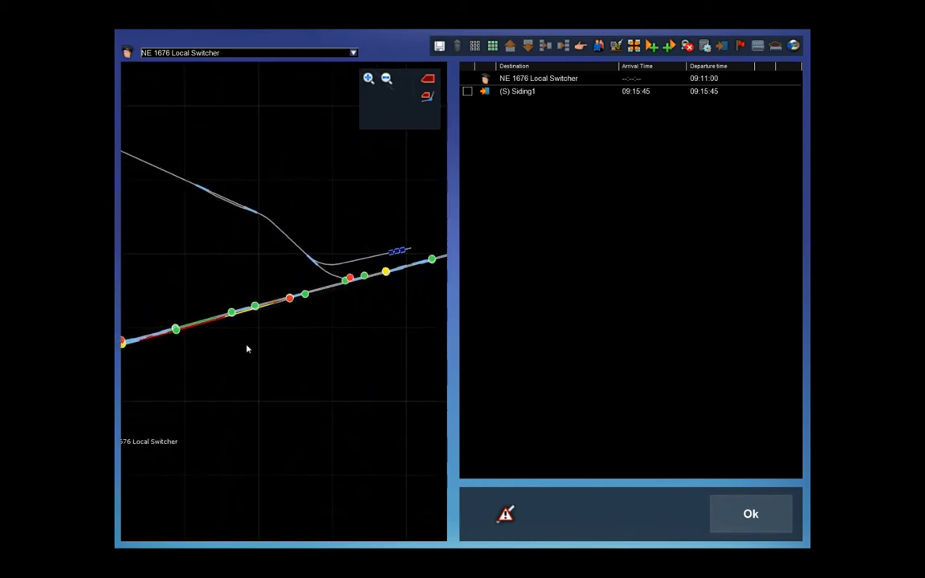
Step: Review the NE 1676 Local Switcher's whole route on the map, including the reversing track and the neighbouring lines
drag(261, 376, 293, 360)
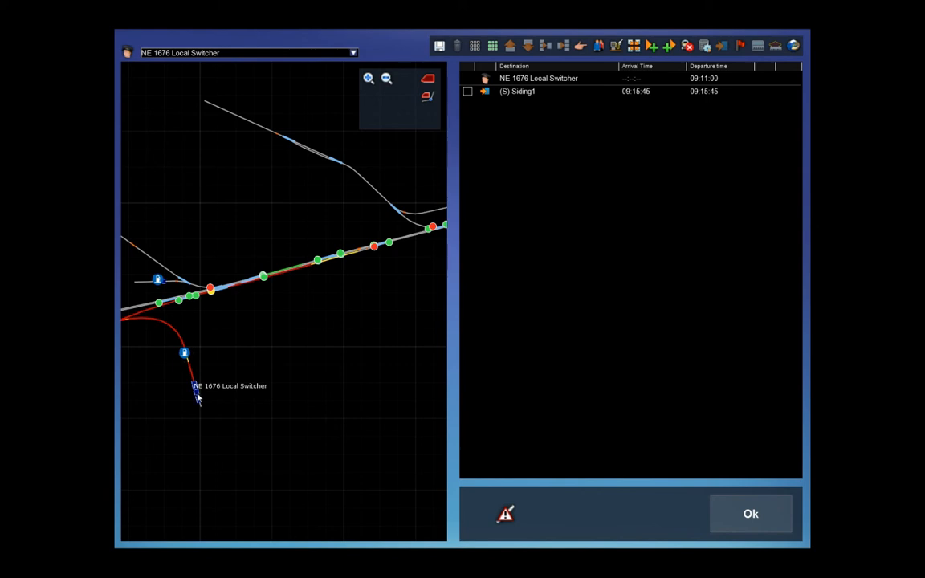
scroll(201, 397, up, 1)
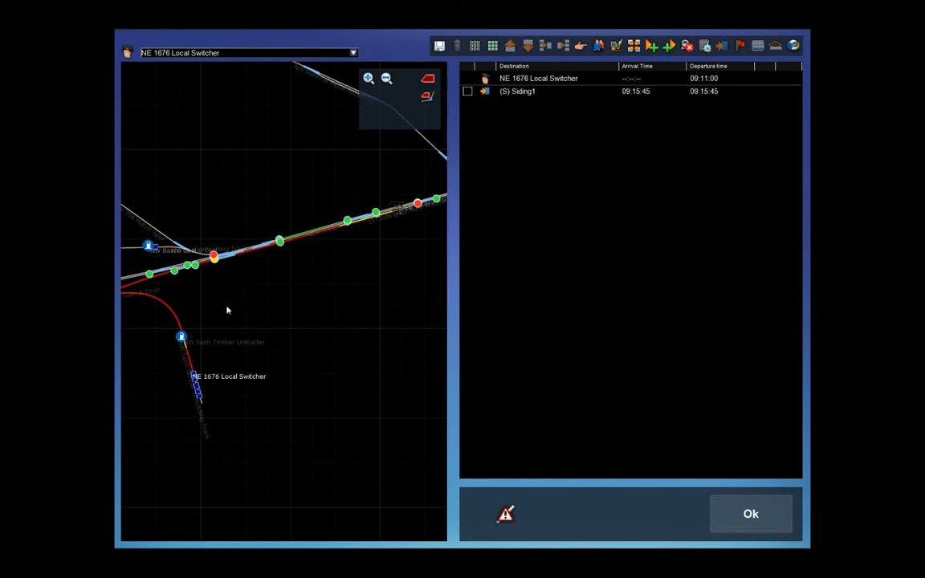
drag(227, 310, 308, 295)
scroll(308, 296, down, 3)
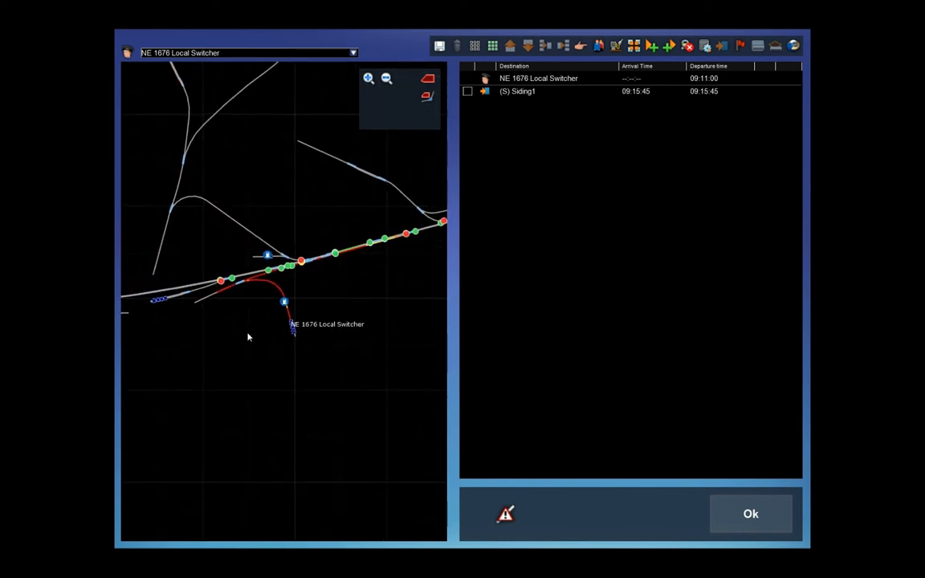
drag(250, 341, 281, 368)
scroll(270, 326, up, 1)
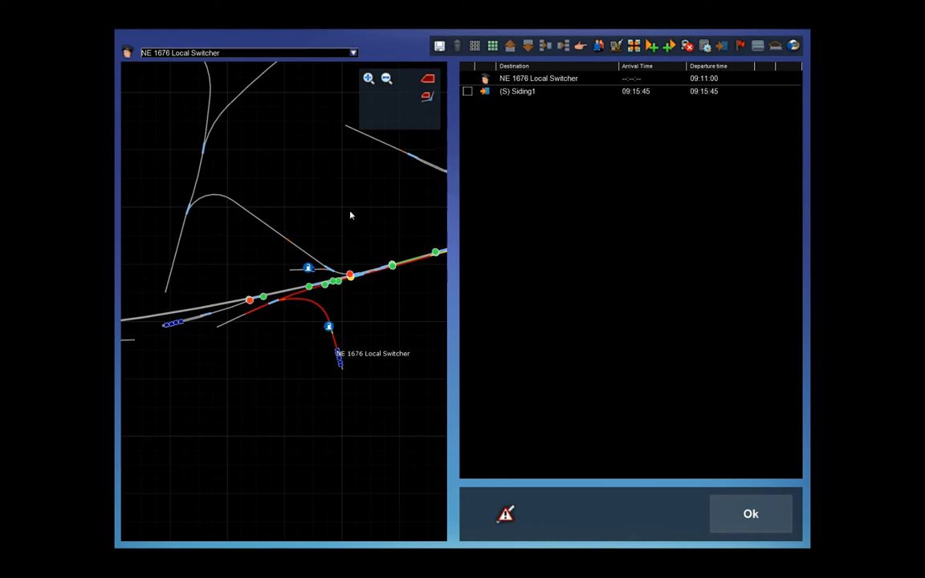
Step: Accept the timetable and inspect the tracks from the lumber yard past the reversing track and along the main line
click(752, 514)
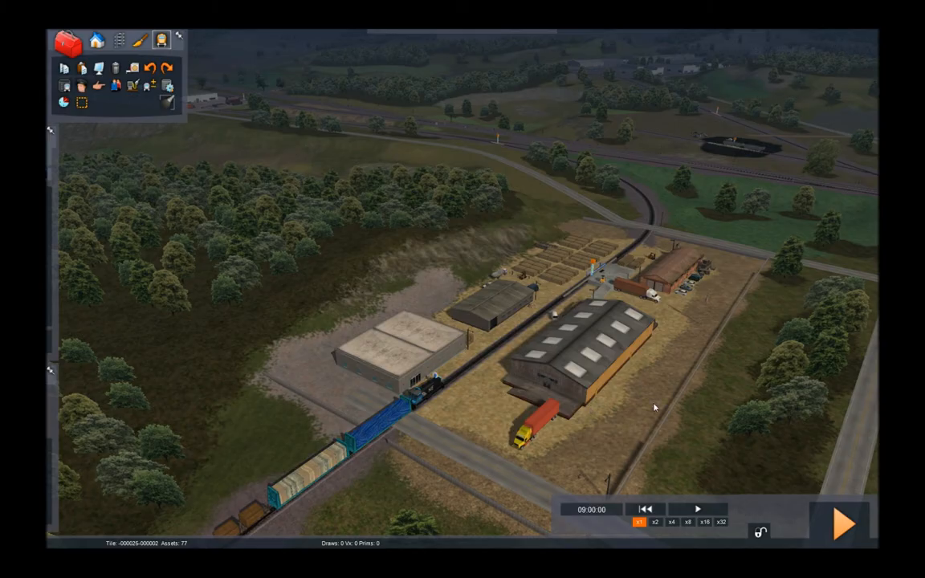
right_drag(654, 408, 655, 474)
key(Up)
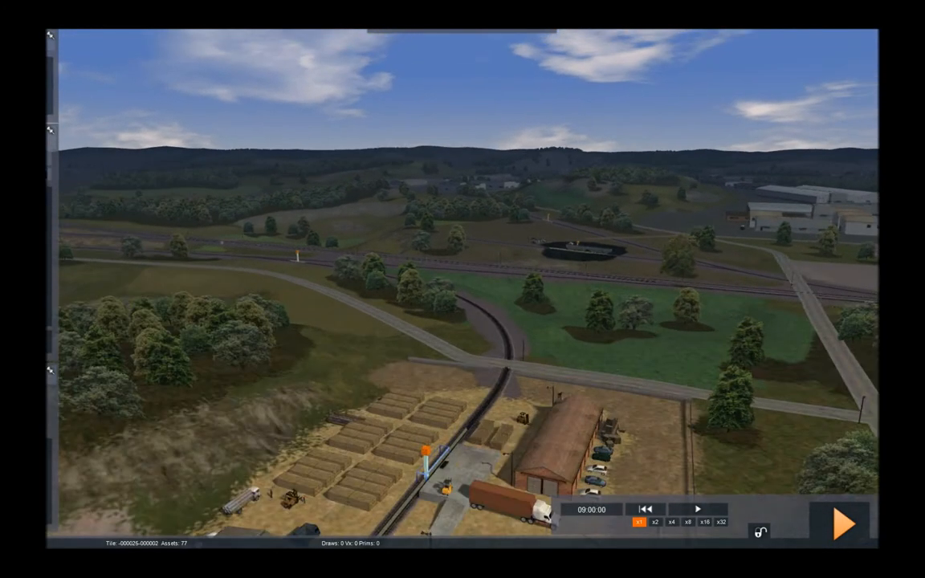
key(Left)
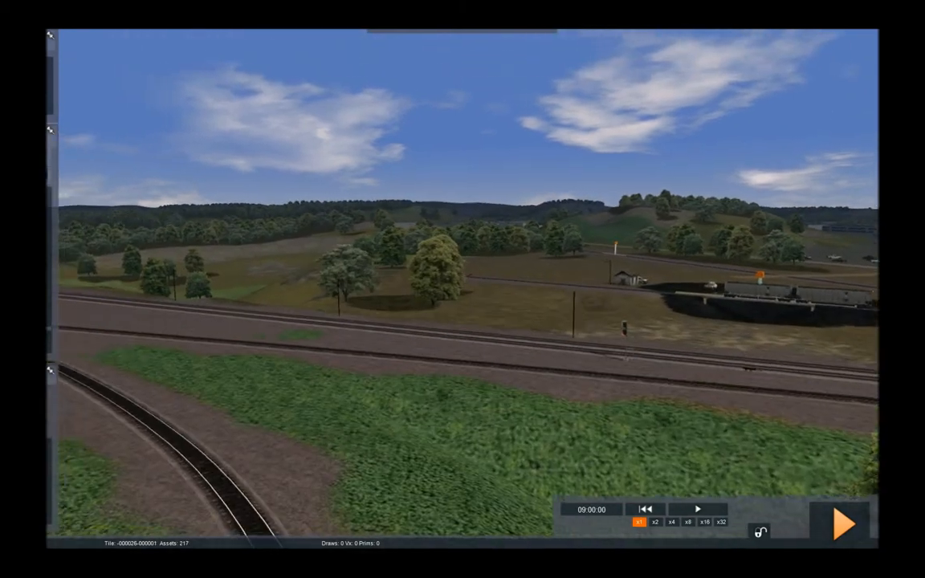
key(Page_Down)
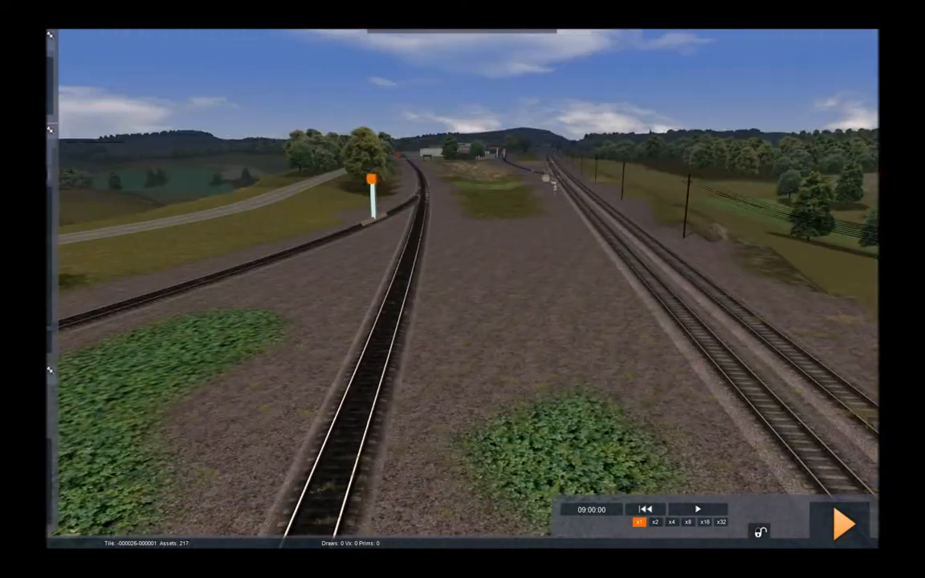
key(Page_Up)
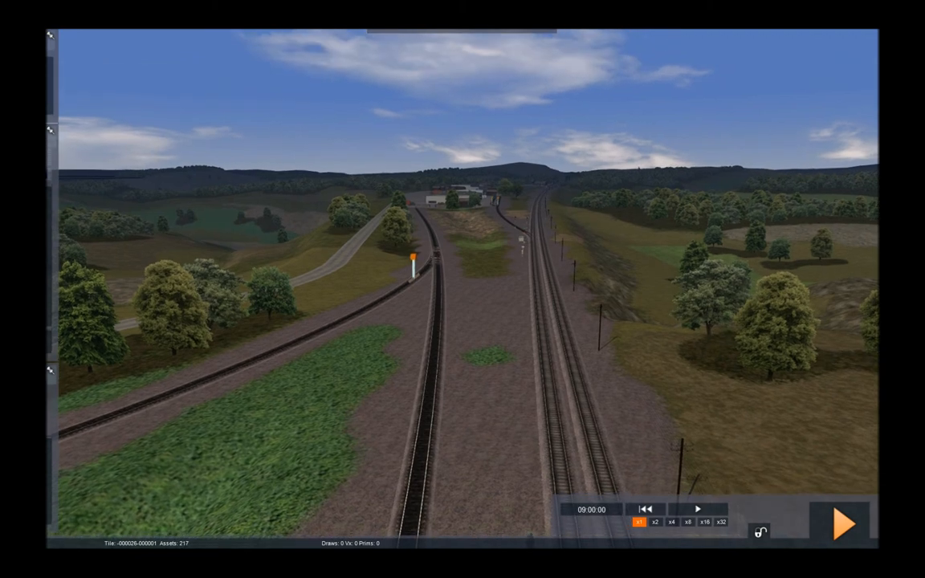
key(Up)
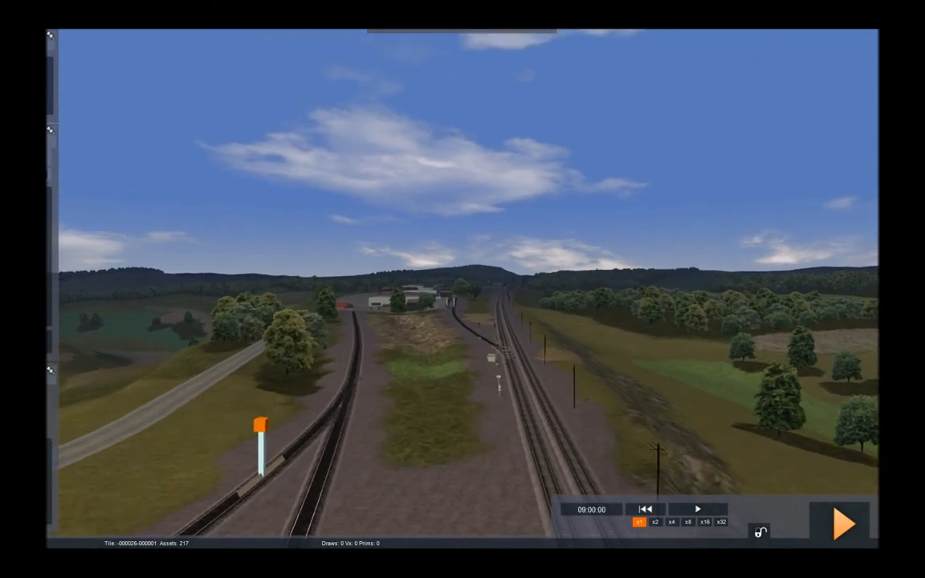
key(Up)
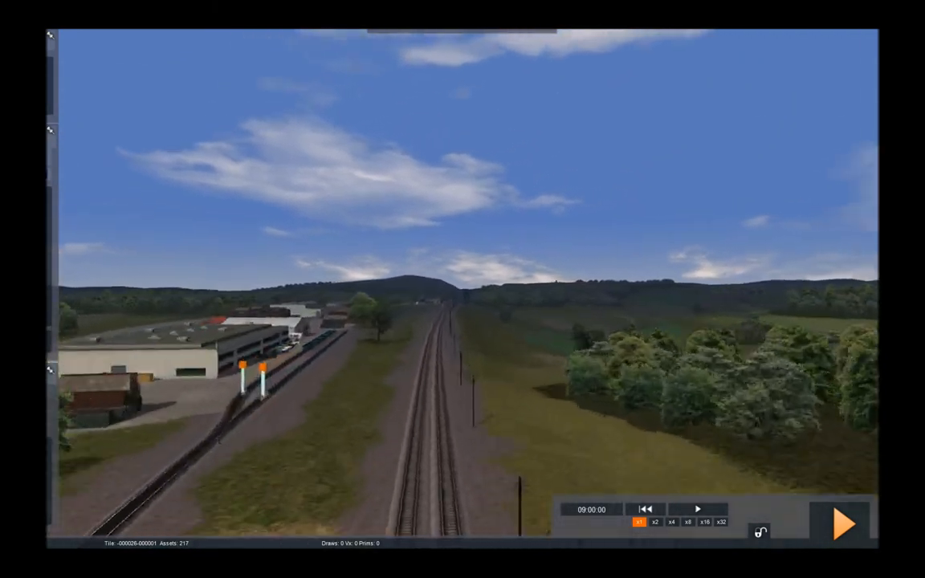
key(Up)
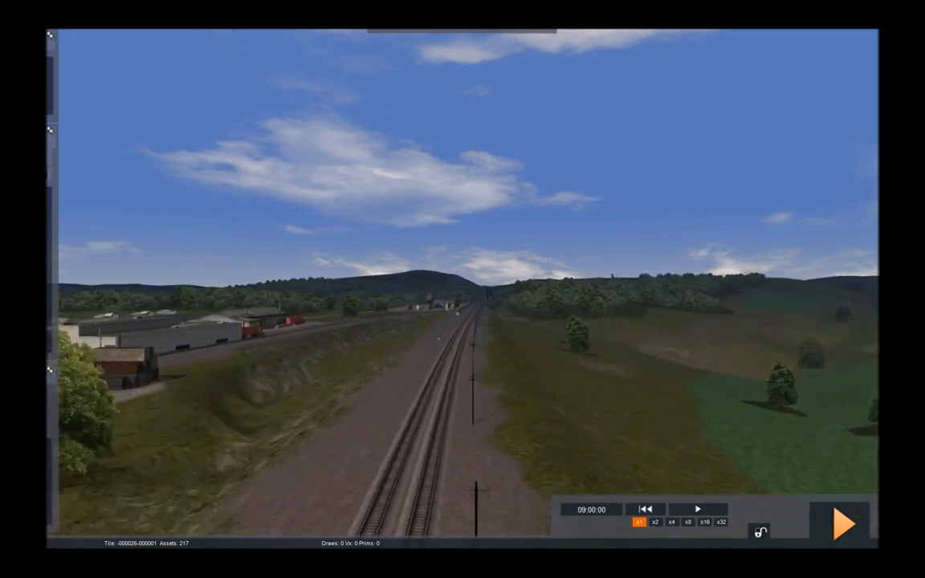
Step: Place NE - Container 02 FedEx - UPS wagons on the siding beside the grey flat-roofed warehouse
right_drag(463, 289, 193, 349)
key(Down)
key(Up)
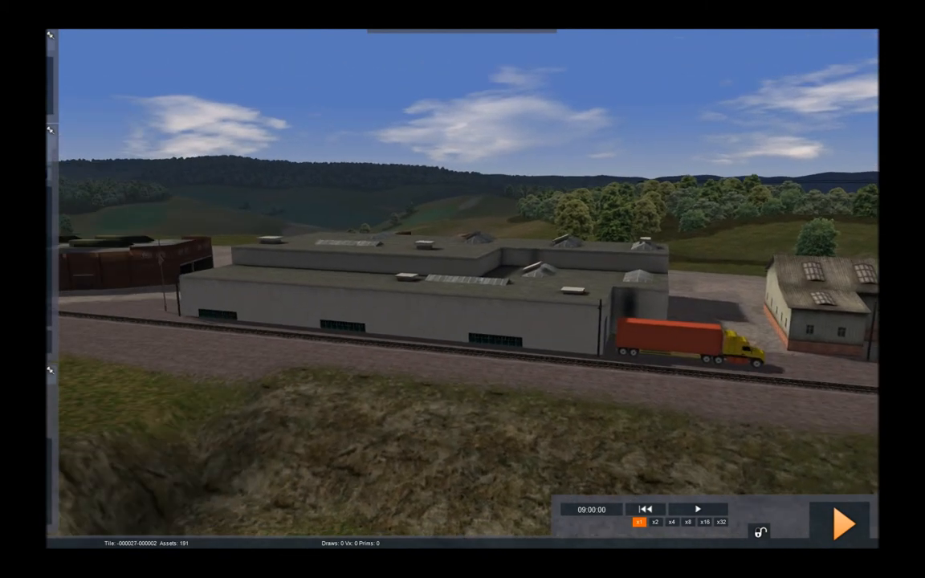
right_drag(658, 402, 654, 401)
mouse_move(50, 187)
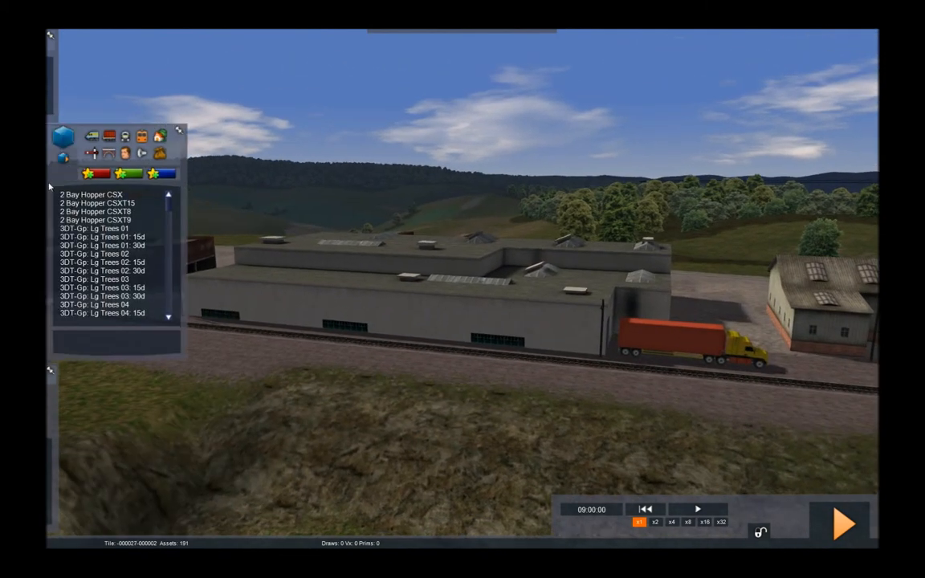
click(110, 139)
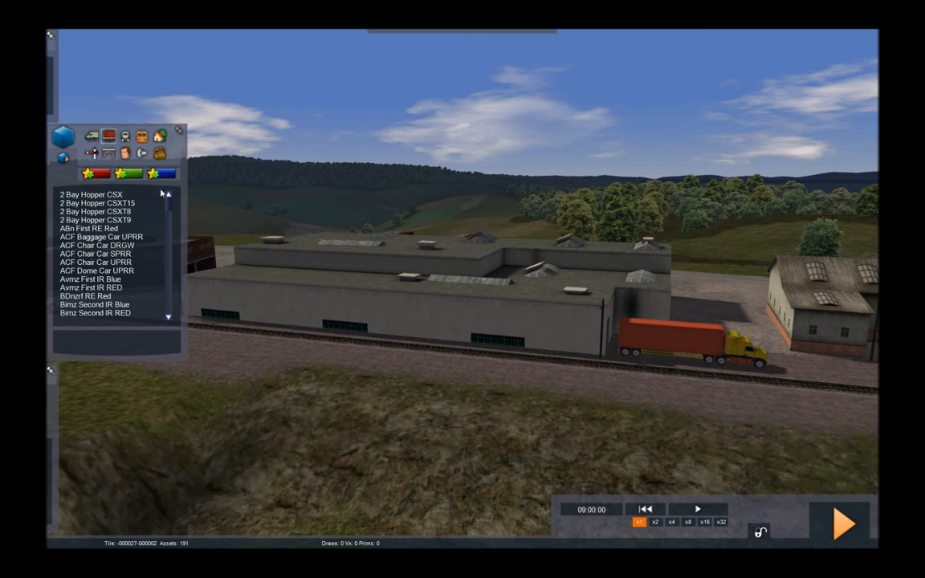
drag(170, 207, 163, 271)
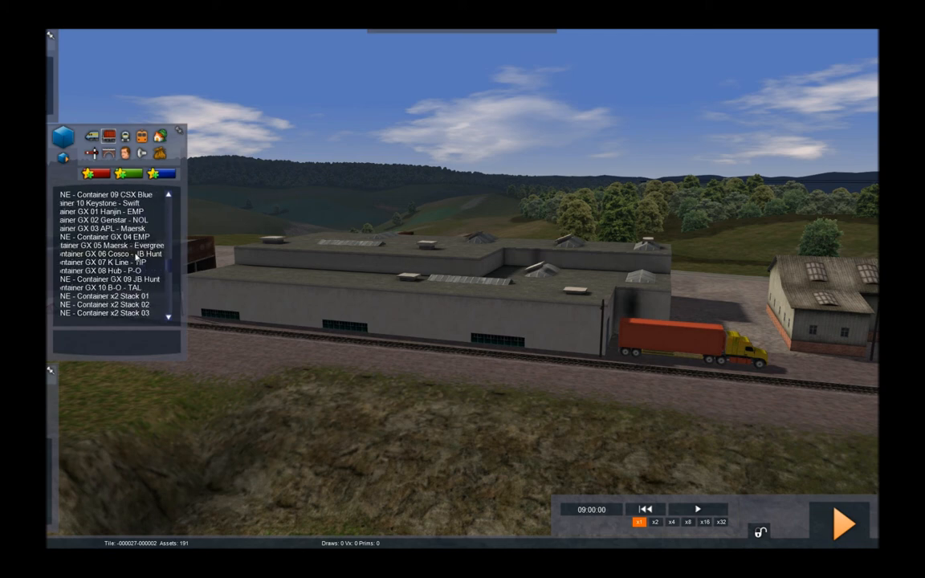
scroll(124, 245, up, 4)
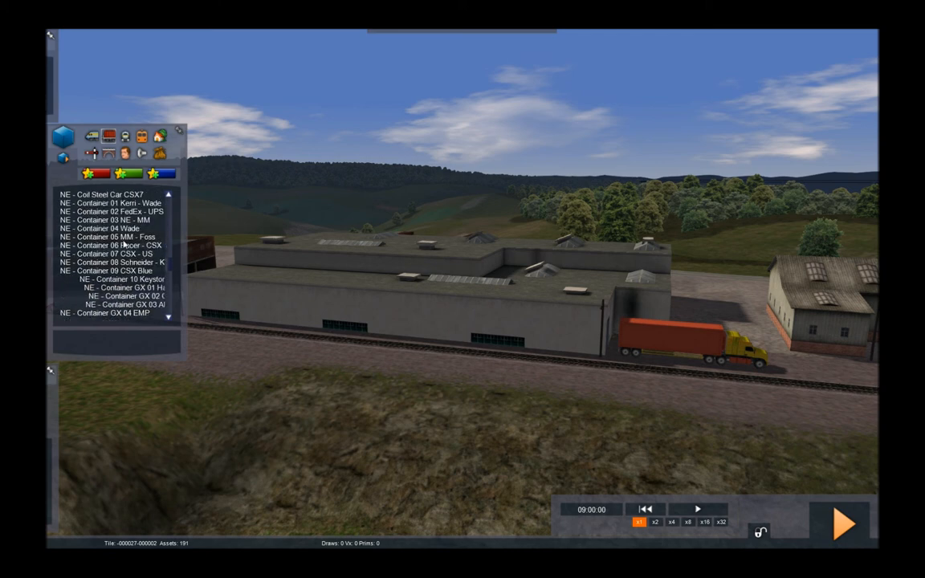
click(120, 238)
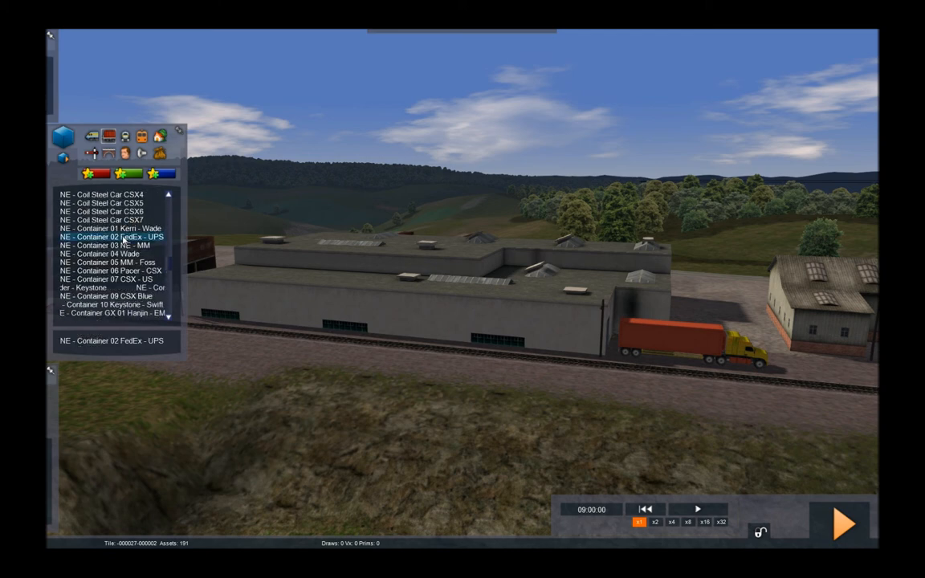
click(341, 344)
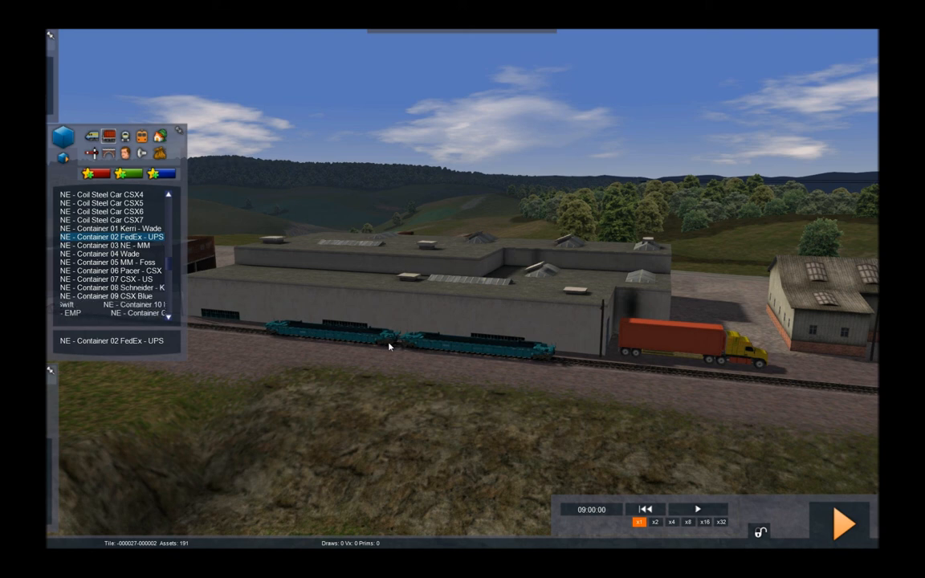
click(387, 345)
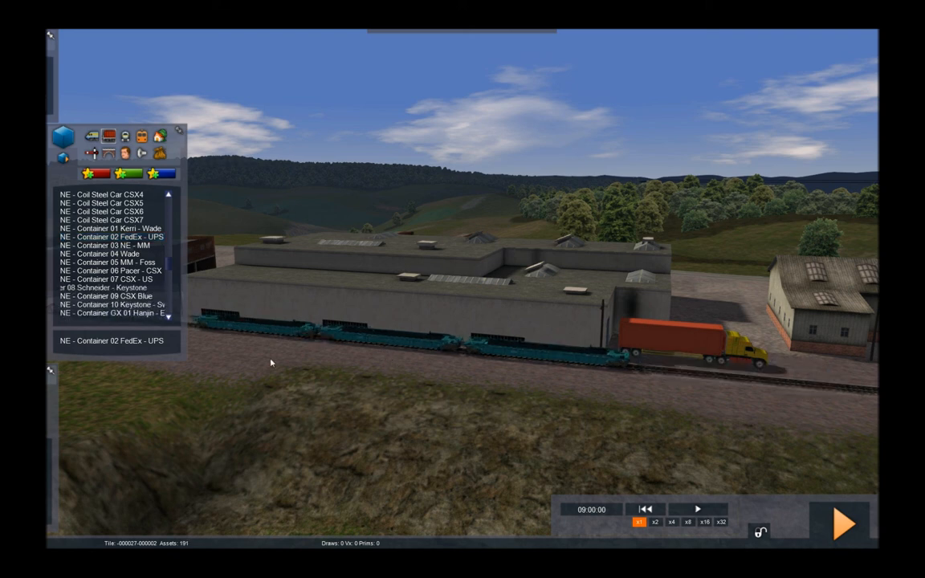
Step: Open the properties of the container wagons placed beside the warehouse and mark them as loaded
mouse_move(57, 418)
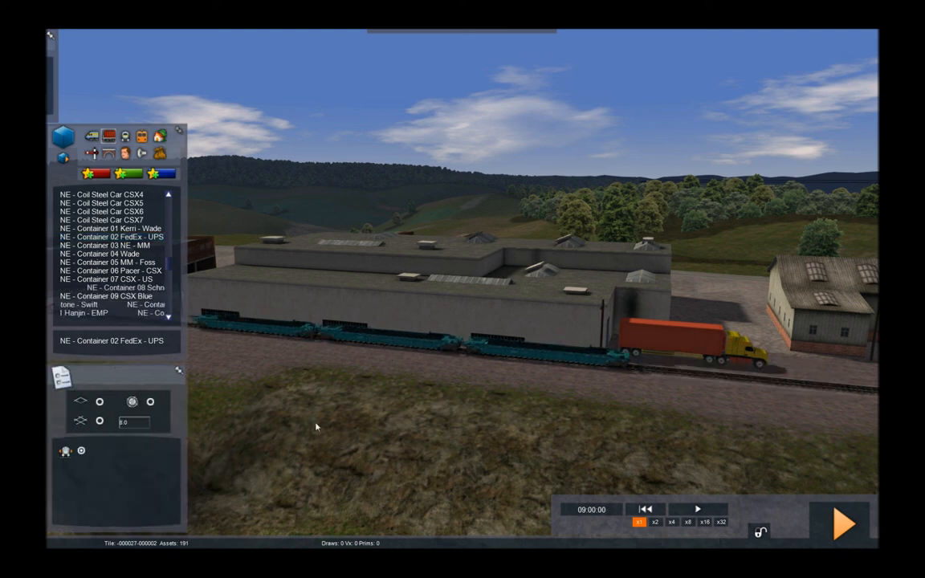
double_click(508, 354)
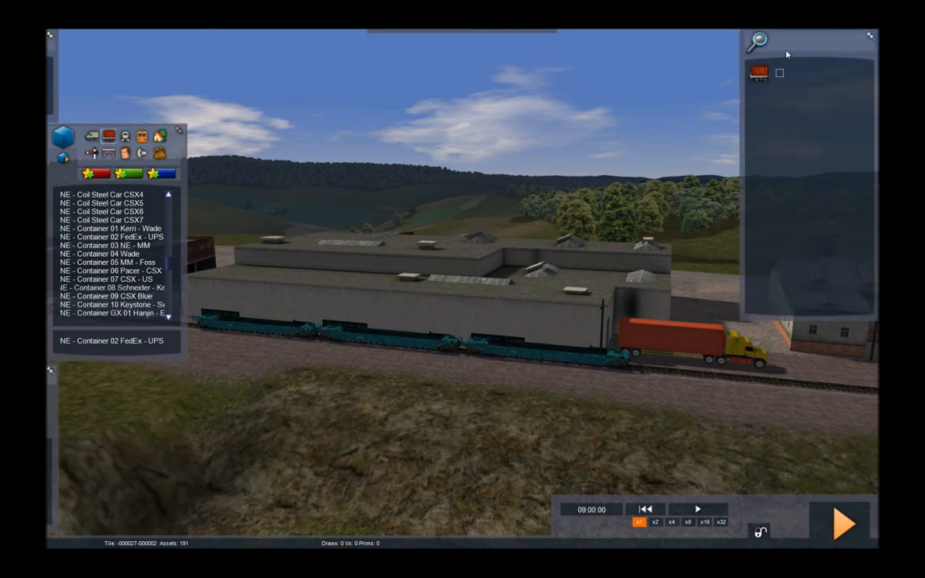
click(780, 74)
Step: Save the changes to the current scenario with the container wagons added
right_drag(523, 429, 699, 420)
key(Down)
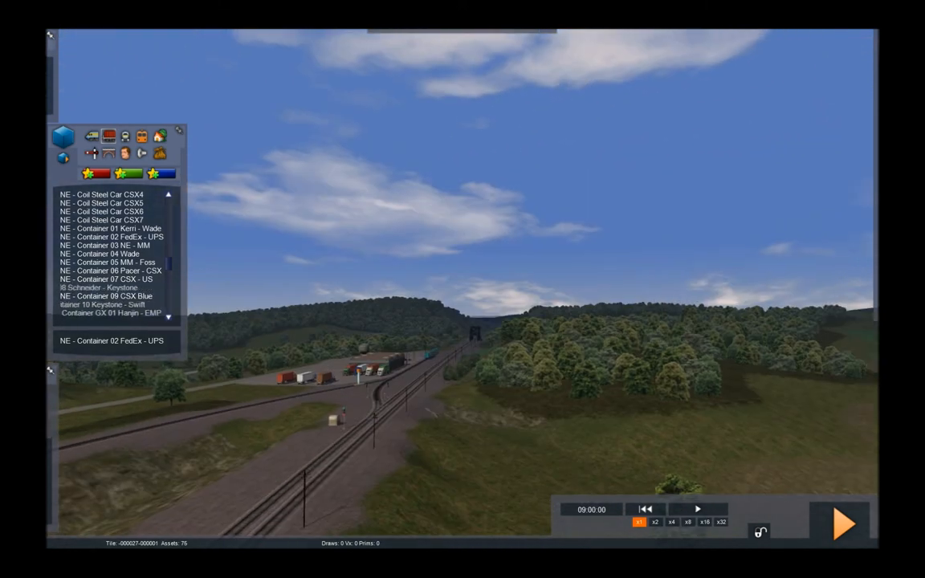
right_drag(526, 433, 486, 461)
key(Up)
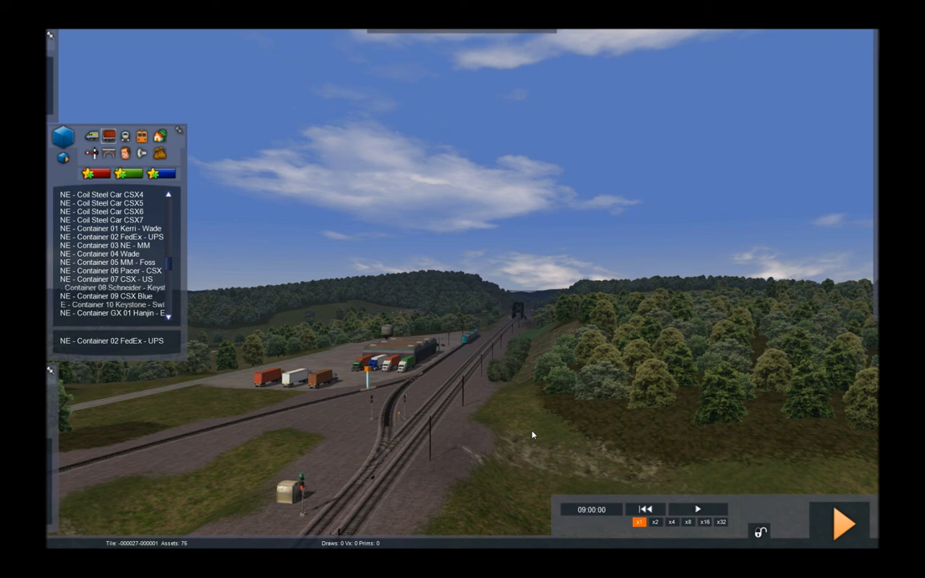
key(F2)
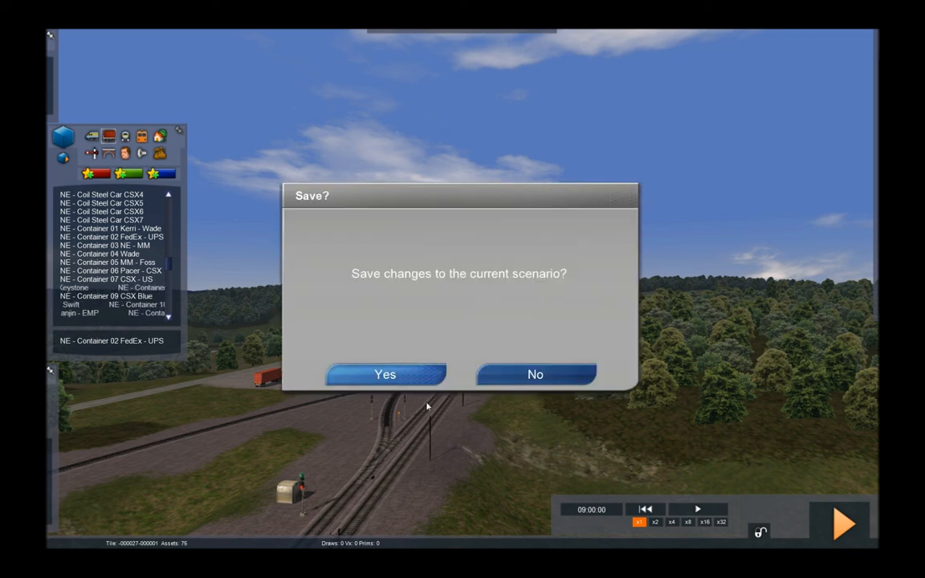
click(389, 377)
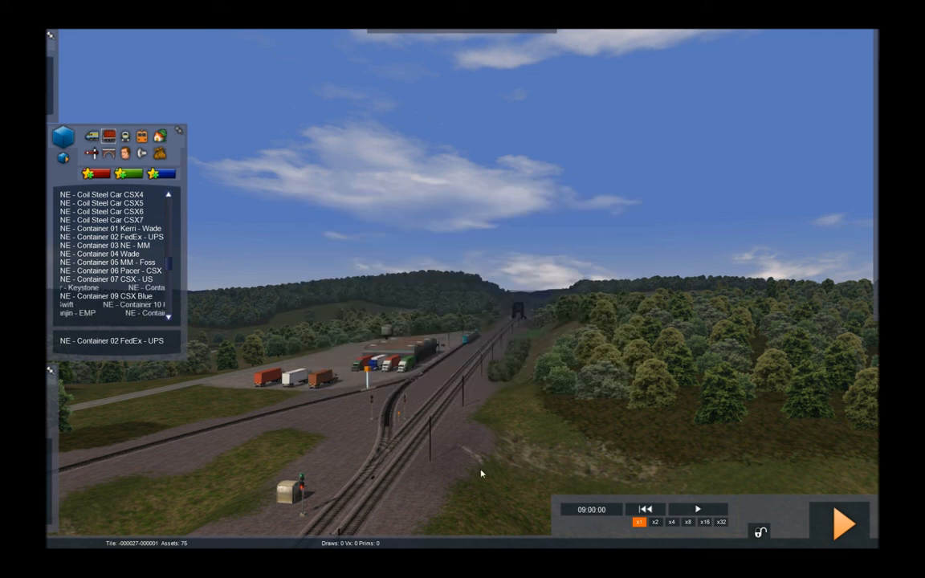
right_drag(482, 474, 428, 497)
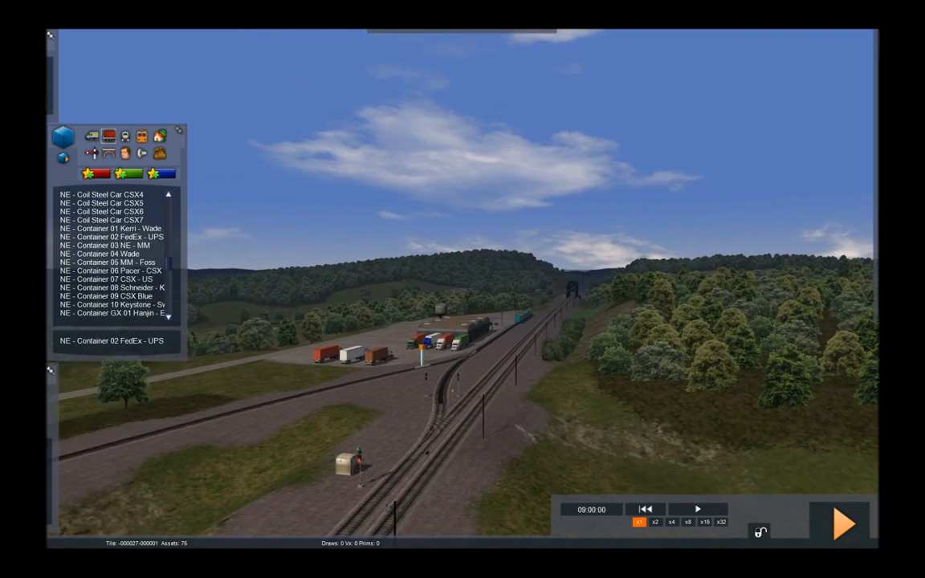